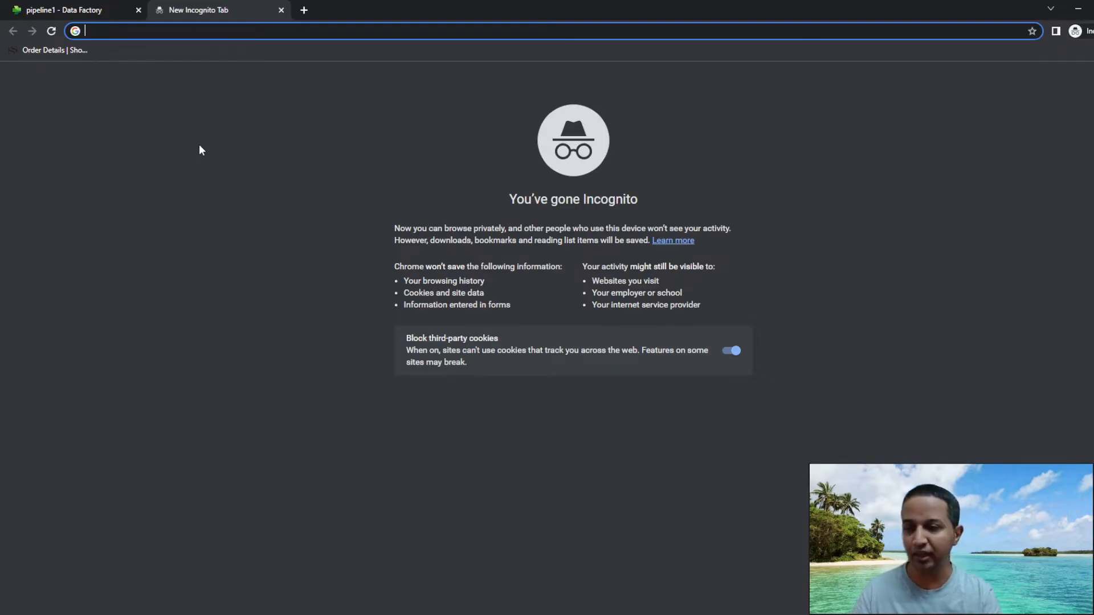
Go to signup.live.com and choose a new outlook.com email address name.
{"action": "type", "text": "signu"}
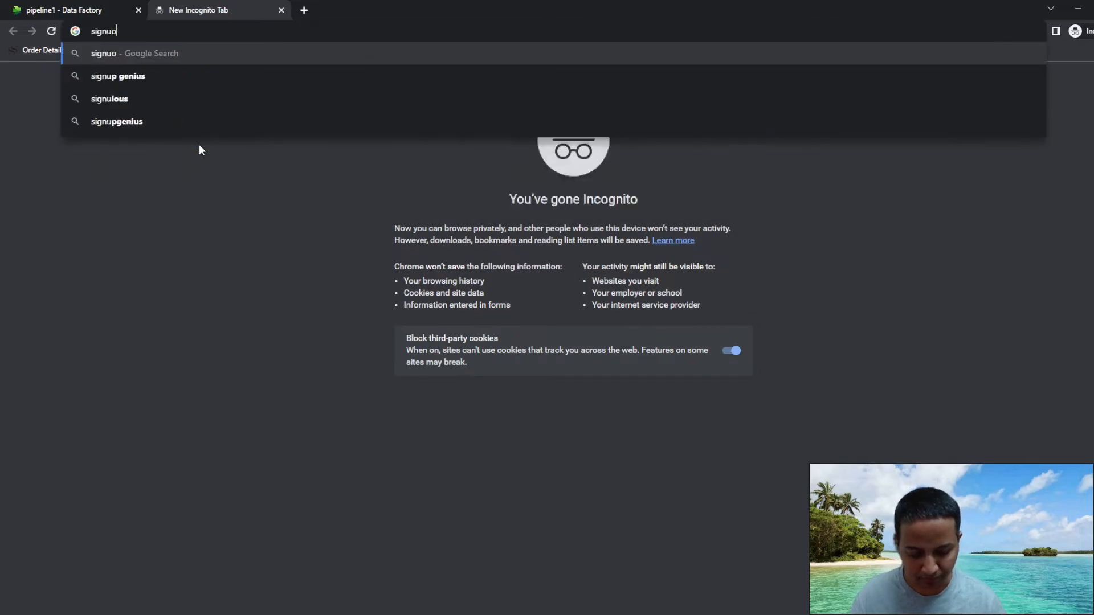
{"action": "type", "text": "p.live."}
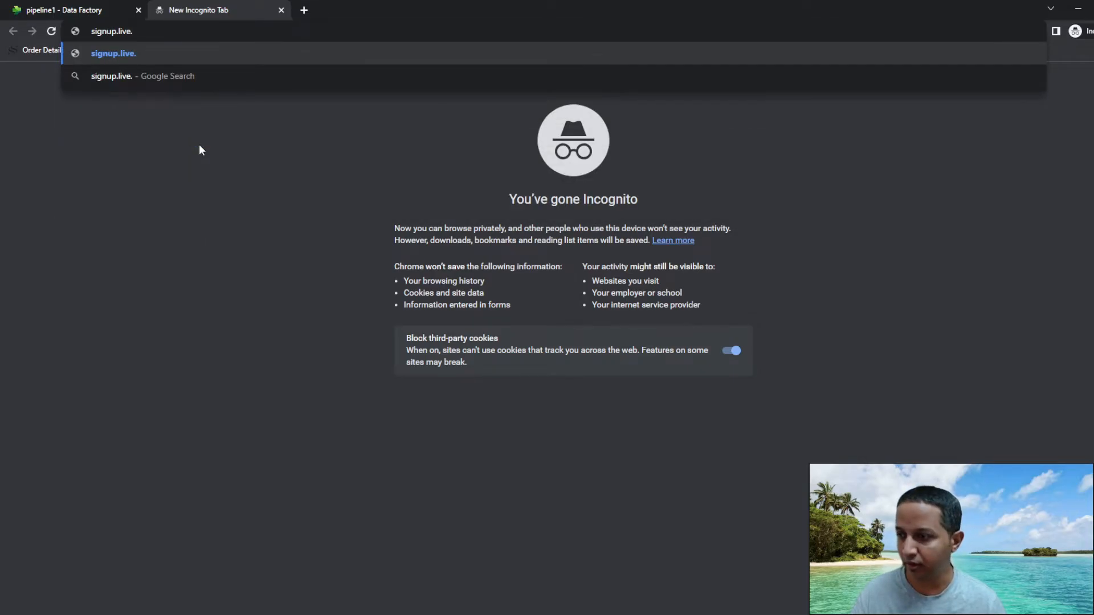
{"action": "type", "text": "com"}
{"action": "key", "text": "Return"}
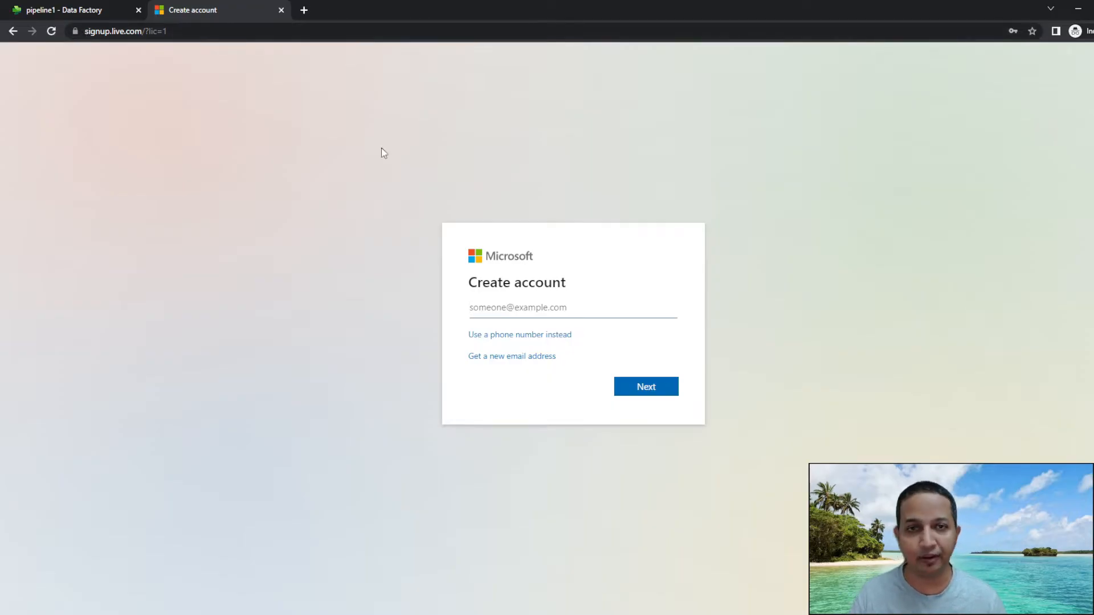
{"action": "left_click", "coordinate": [504, 359]}
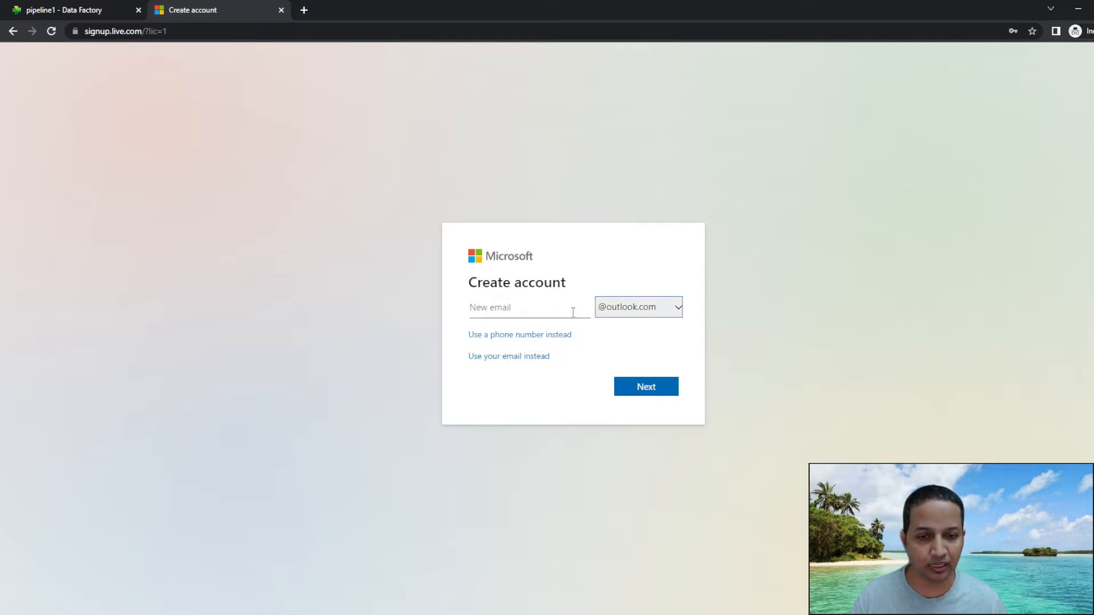
{"action": "left_click", "coordinate": [514, 311]}
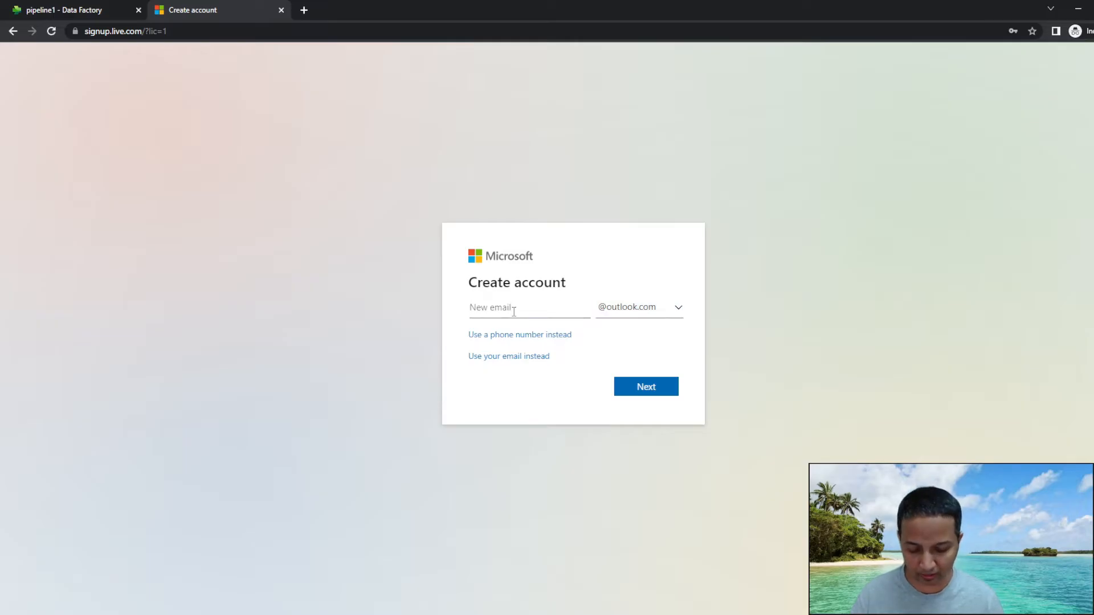
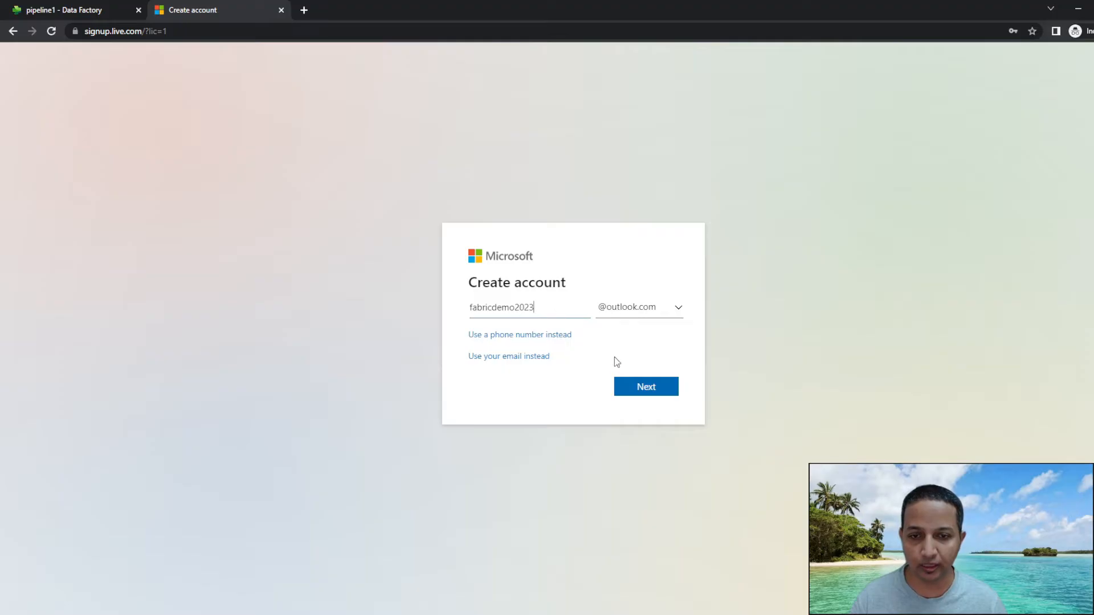
{"action": "left_click", "coordinate": [642, 385]}
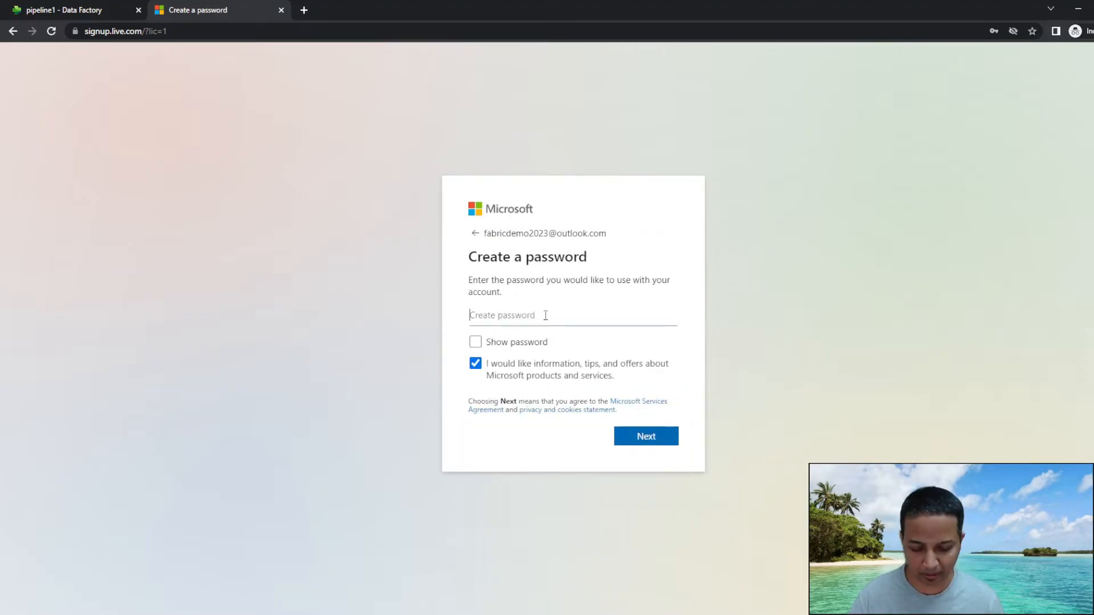
Set the account password and decline Microsoft information and offers.
{"action": "type", "text": "••••"}
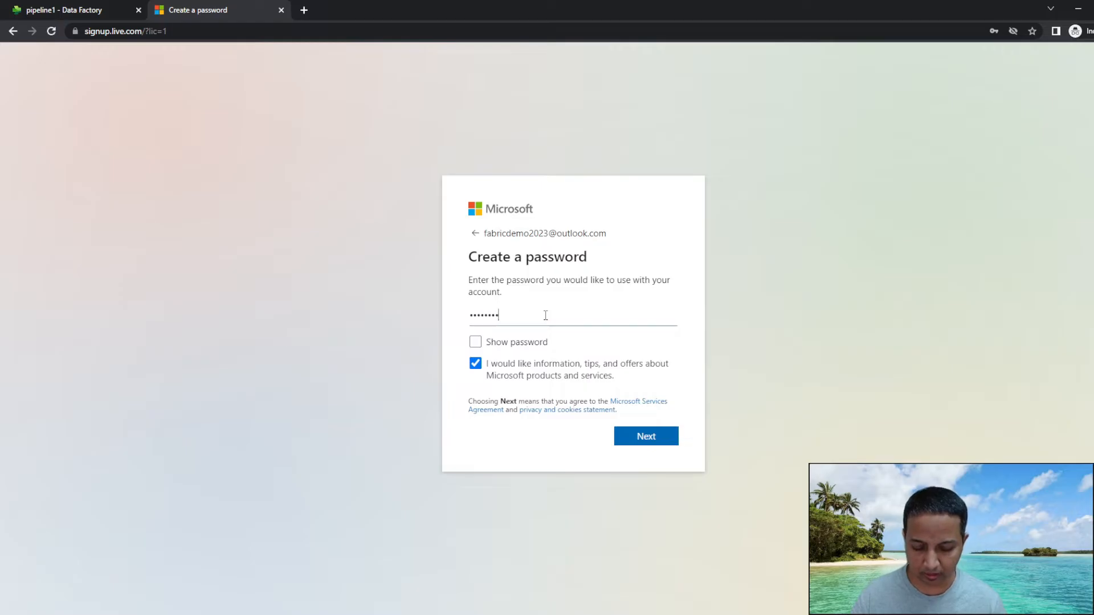
{"action": "type", "text": "••••••••"}
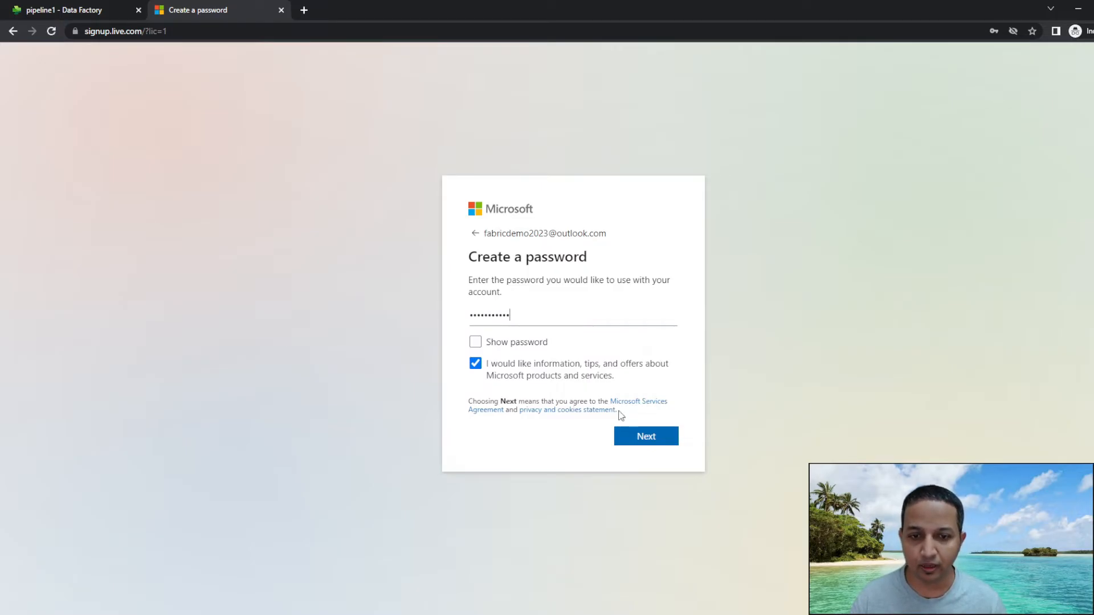
{"action": "left_click", "coordinate": [476, 365]}
{"action": "left_click", "coordinate": [645, 437]}
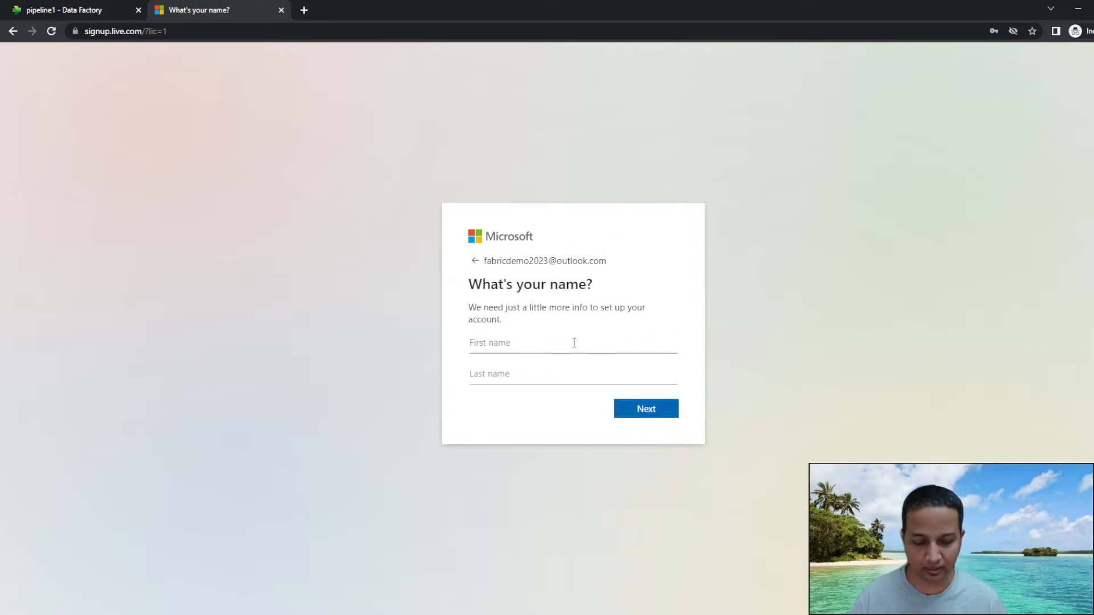
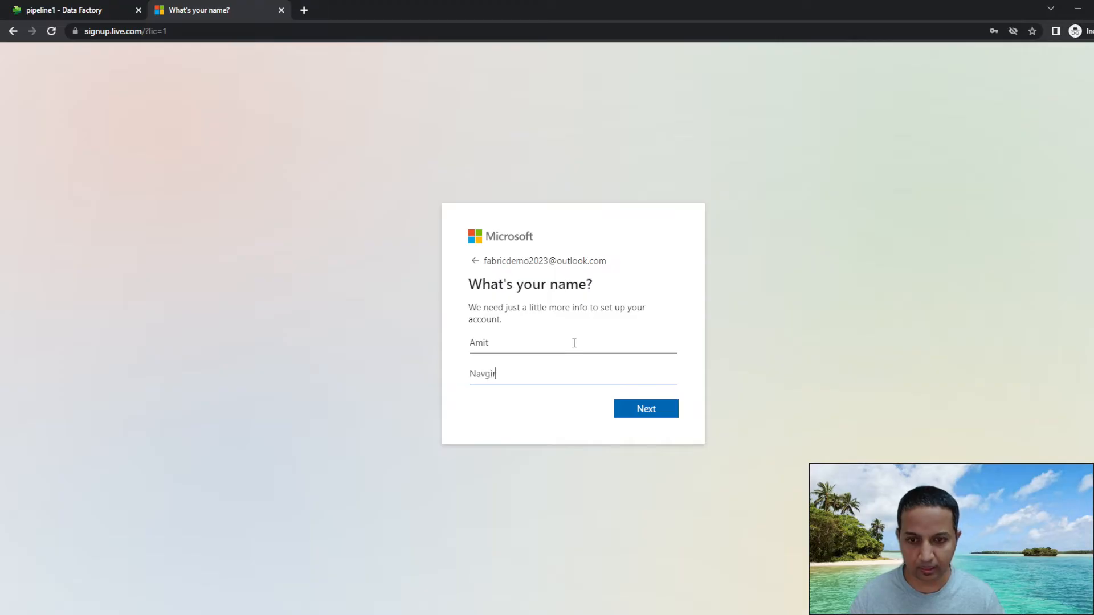
Enter the account holder's first and last name and advance to the birthdate page.
{"action": "left_click", "coordinate": [634, 415]}
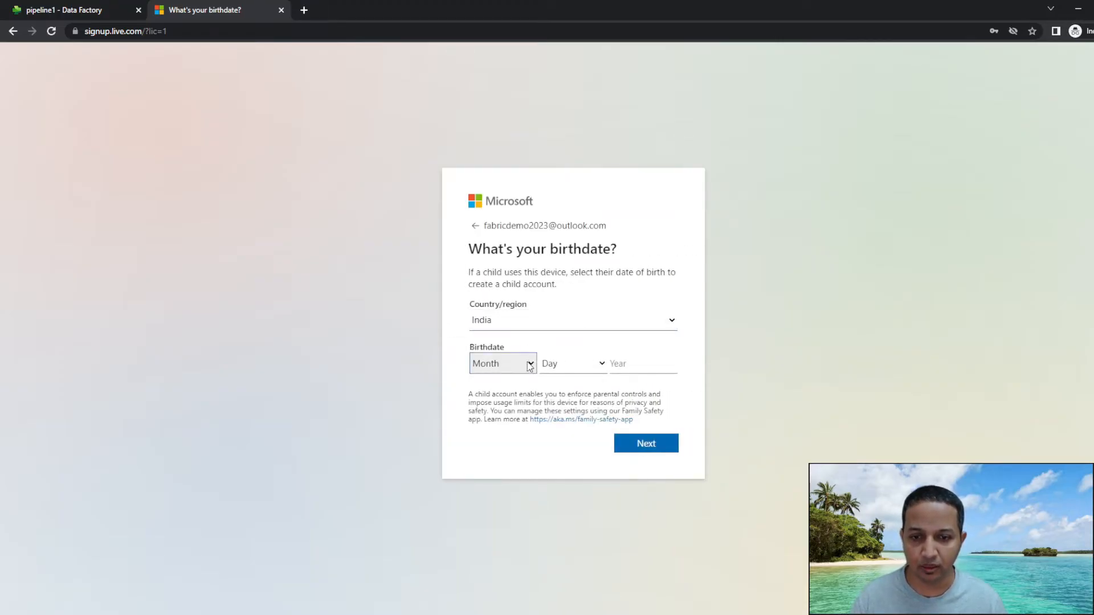
{"action": "left_click", "coordinate": [642, 443]}
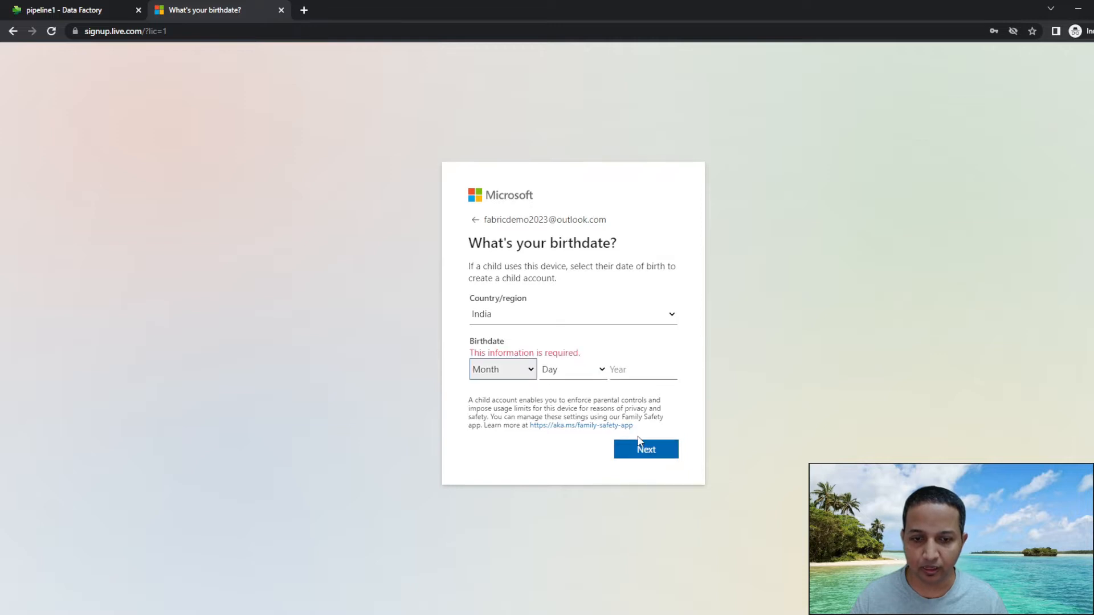
Set the birthdate to February 17, pick the year with the spinner, and submit.
{"action": "key", "text": "f"}
{"action": "key", "text": "Tab"}
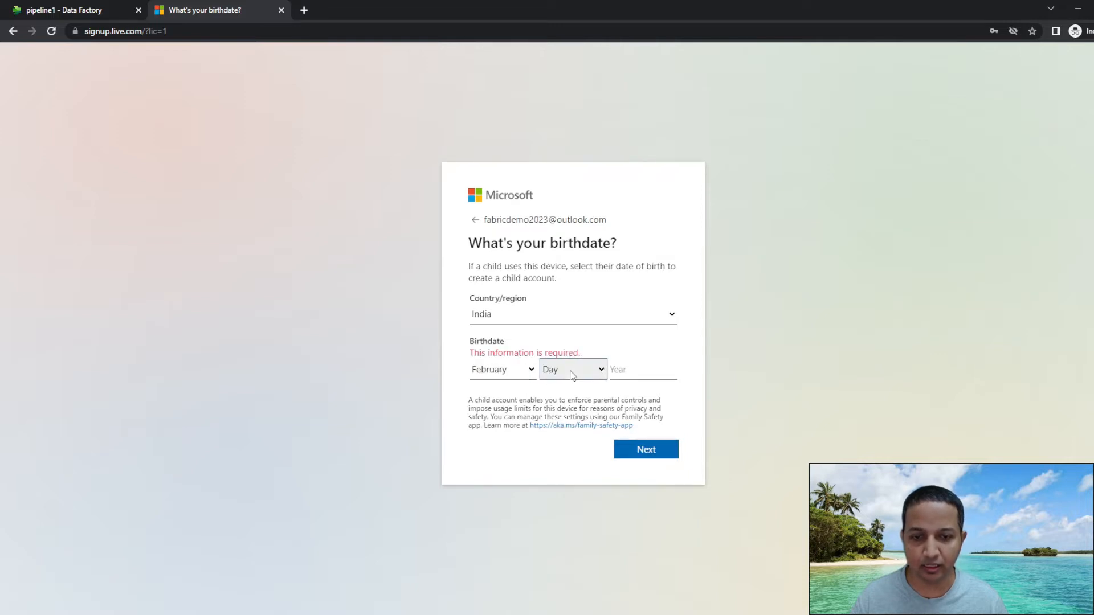
{"action": "key", "text": "1"}
{"action": "key", "text": "7"}
{"action": "key", "text": "Tab"}
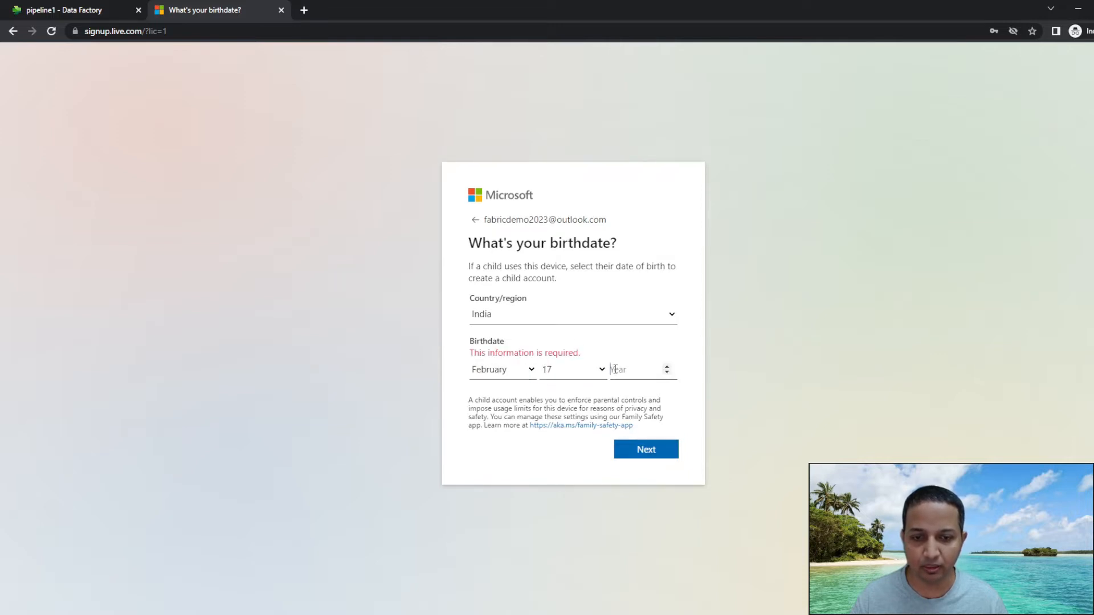
{"action": "left_click", "coordinate": [667, 367]}
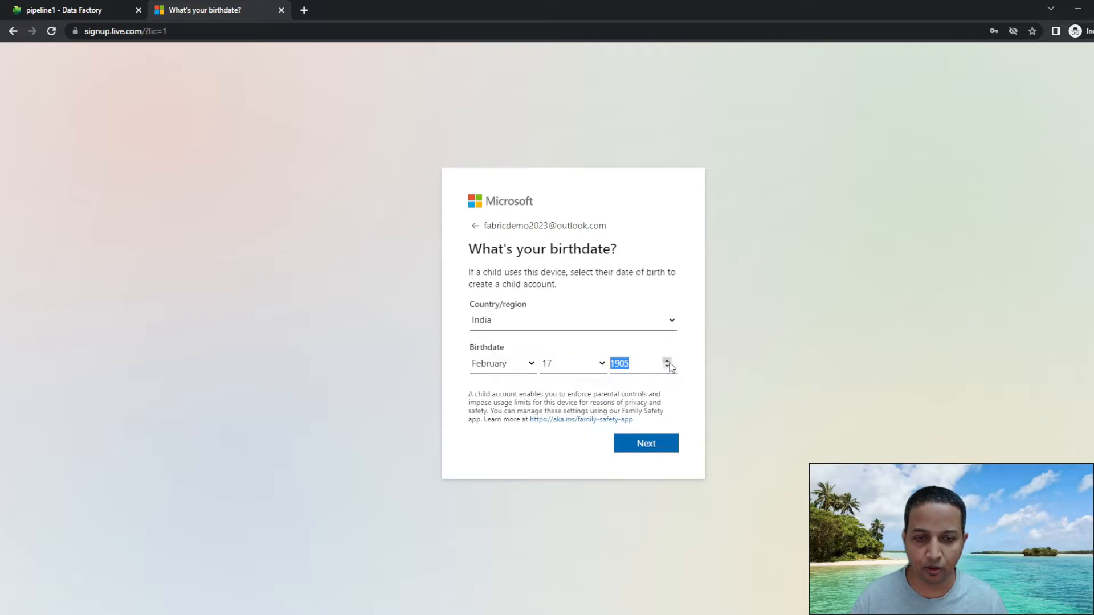
{"action": "left_click_drag", "start_coordinate": [667, 361], "coordinate": [667, 362]}
{"action": "left_click", "coordinate": [649, 444]}
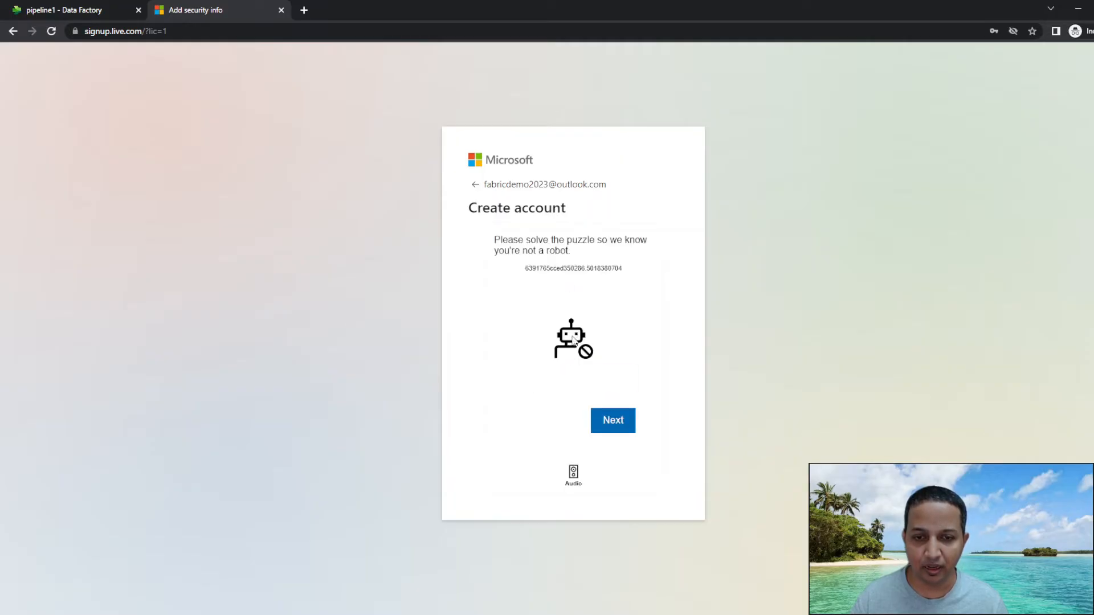
Rotate the animal twice to match the hand's direction and submit the puzzle answer.
{"action": "left_click", "coordinate": [620, 426]}
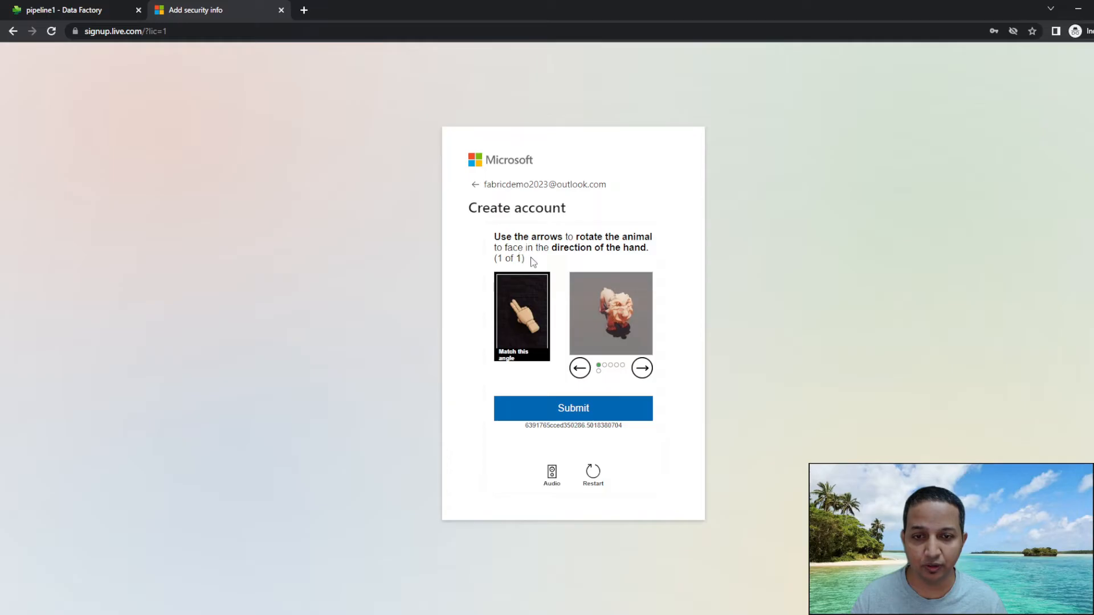
{"action": "left_click", "coordinate": [579, 369]}
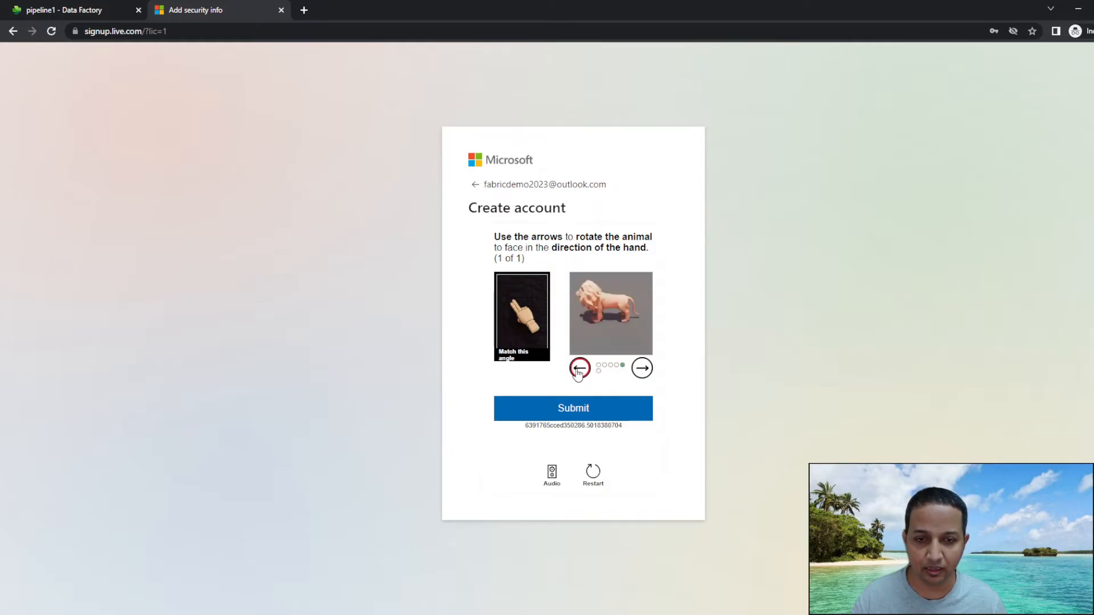
{"action": "left_click", "coordinate": [578, 369]}
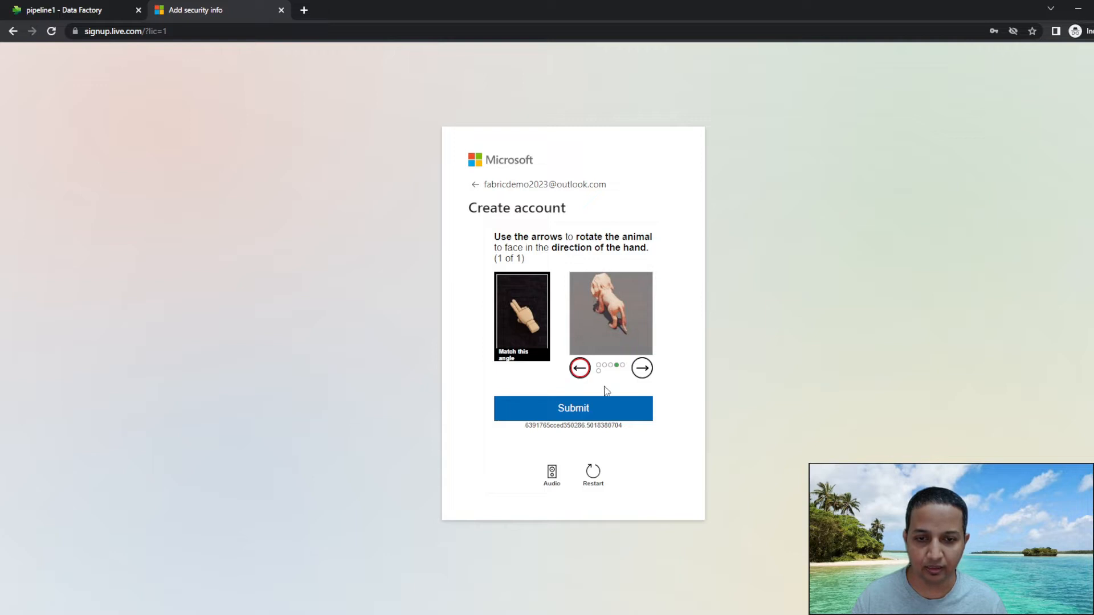
{"action": "left_click", "coordinate": [608, 411]}
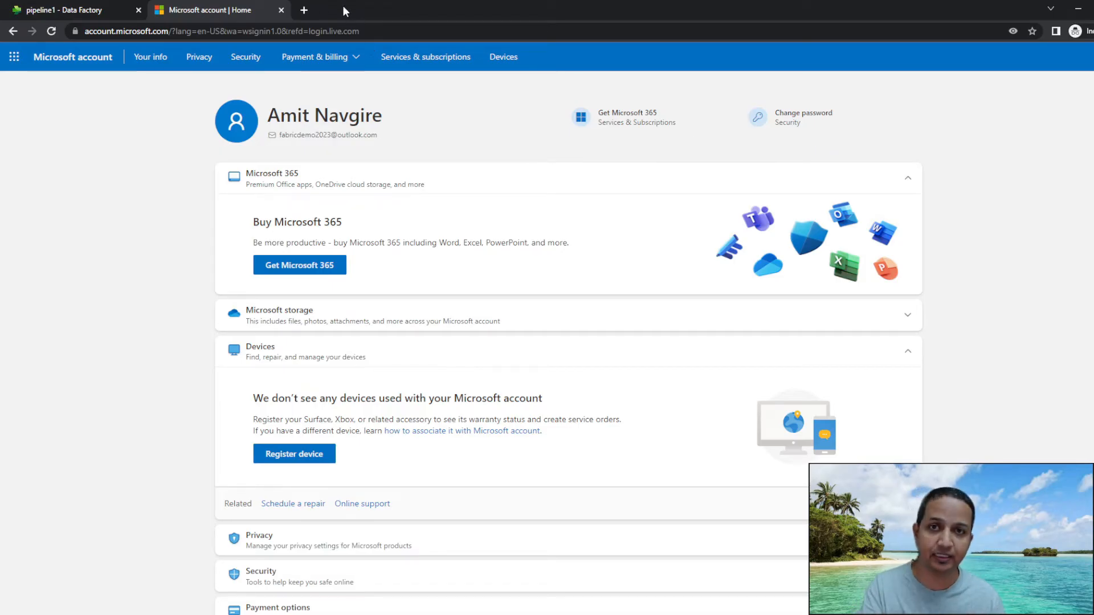
In a new incognito tab, search Google for 'create fabric account'.
{"action": "left_click", "coordinate": [305, 10]}
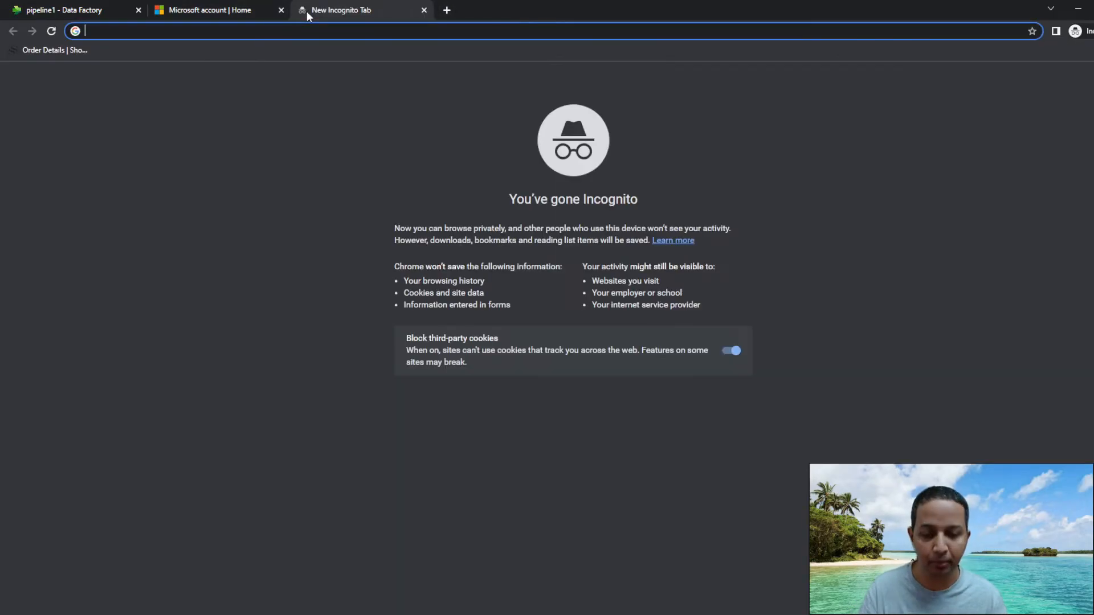
{"action": "type", "text": "create "}
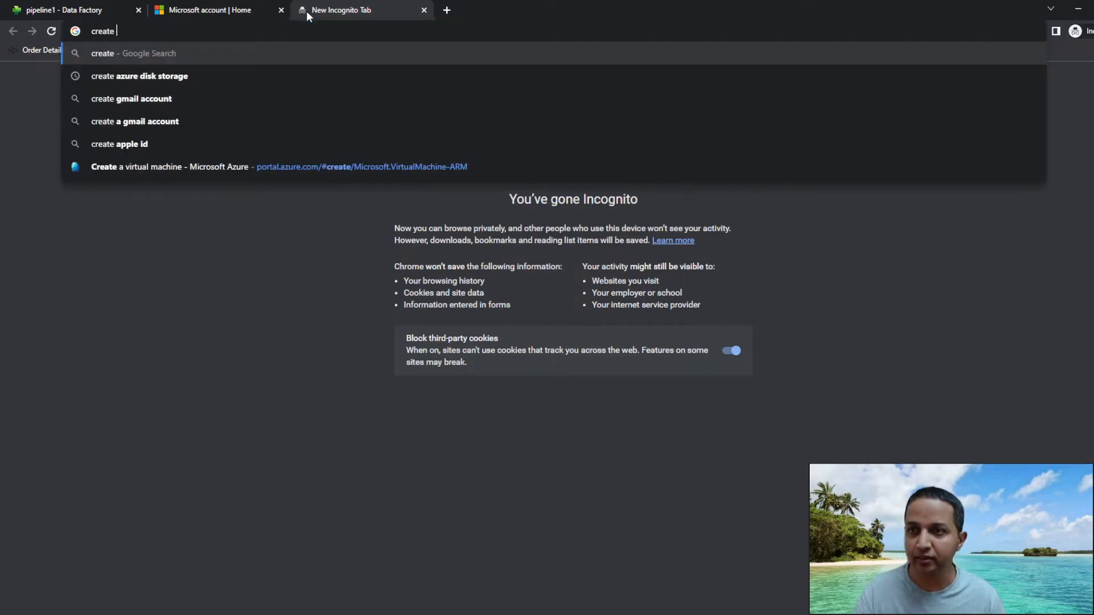
{"action": "type", "text": "fabri"}
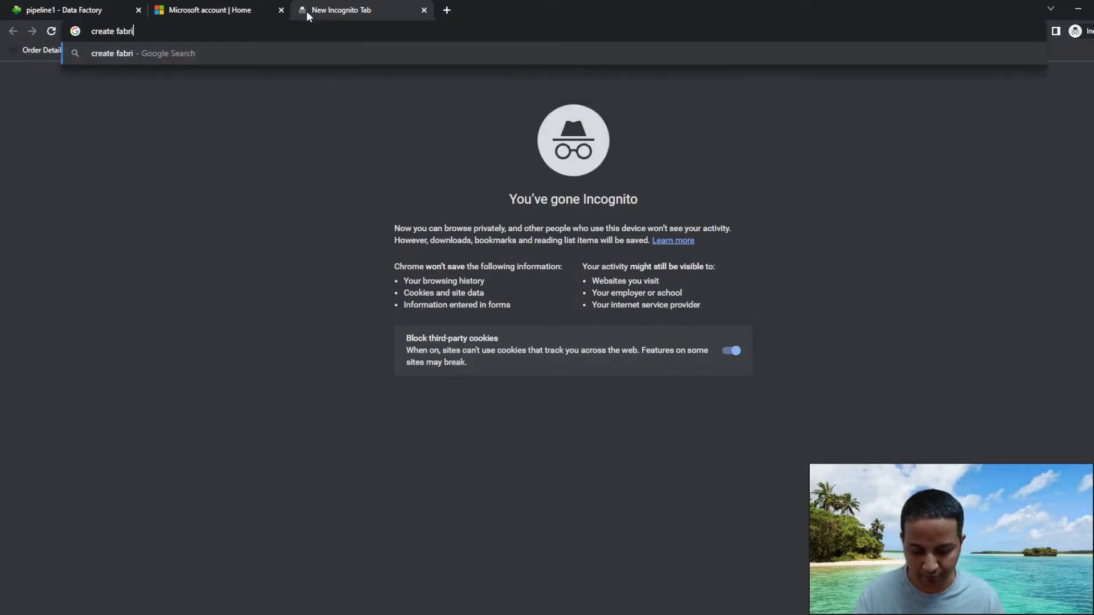
{"action": "type", "text": "c account"}
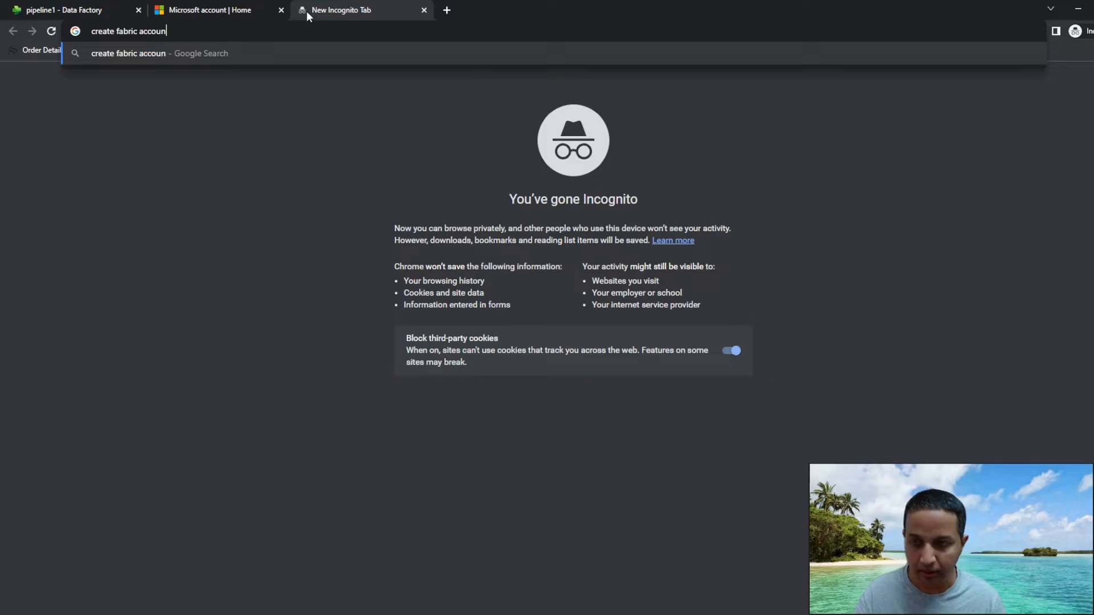
{"action": "key", "text": "Return"}
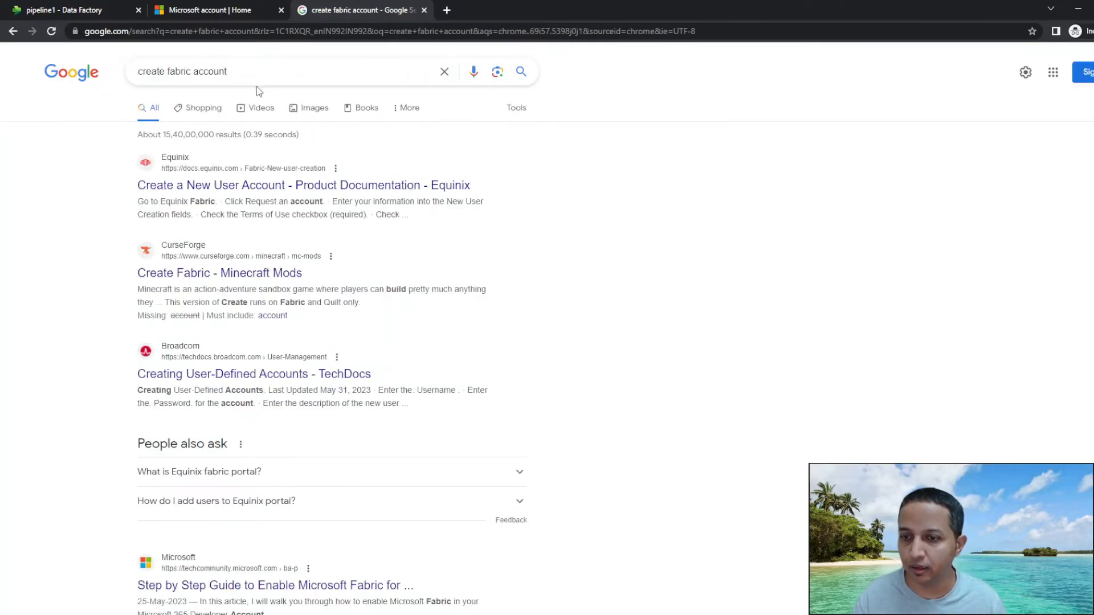
Refine the query to 'create microsoft fabric account' and open the 'Step by Step Guide to Enable Microsoft Fabric' result.
{"action": "double_click", "coordinate": [176, 71]}
{"action": "type", "text": "microsft "}
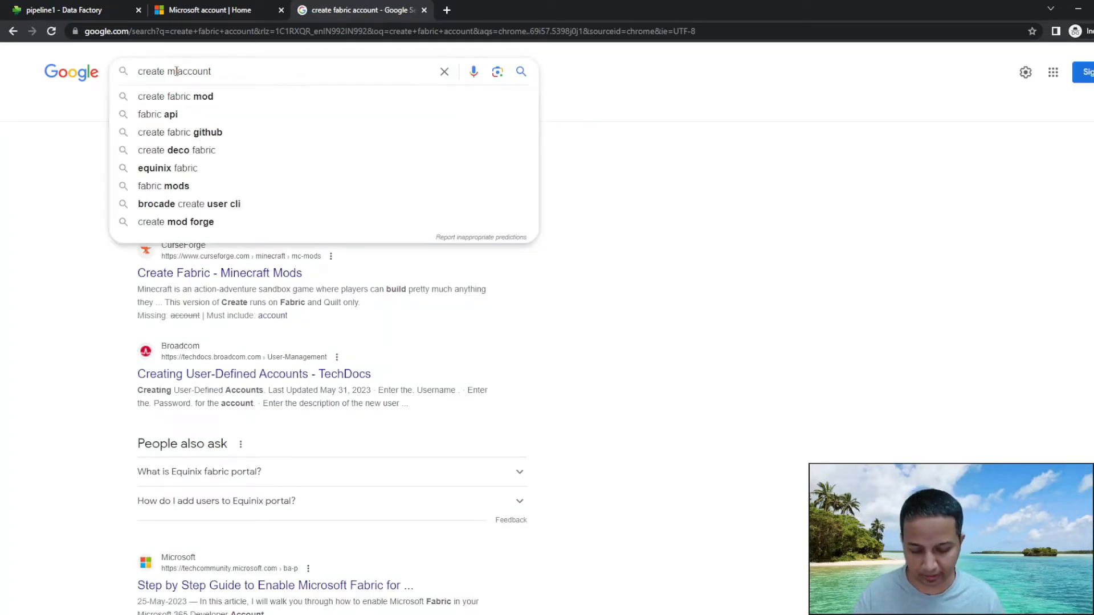
{"action": "type", "text": "fabric"}
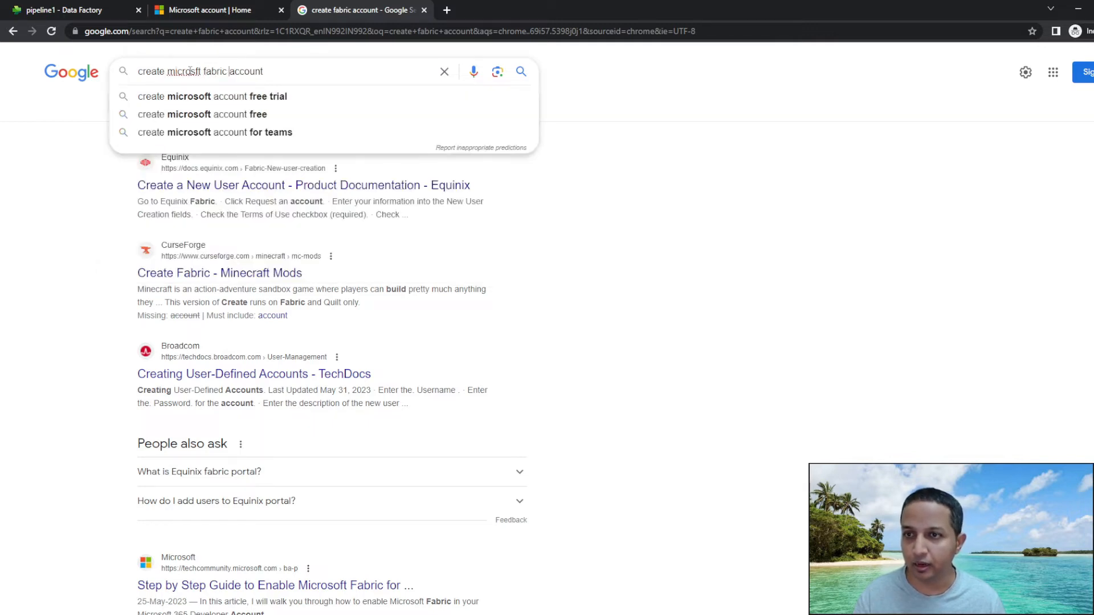
{"action": "left_click", "coordinate": [193, 71]}
{"action": "type", "text": "o"}
{"action": "key", "text": "Return"}
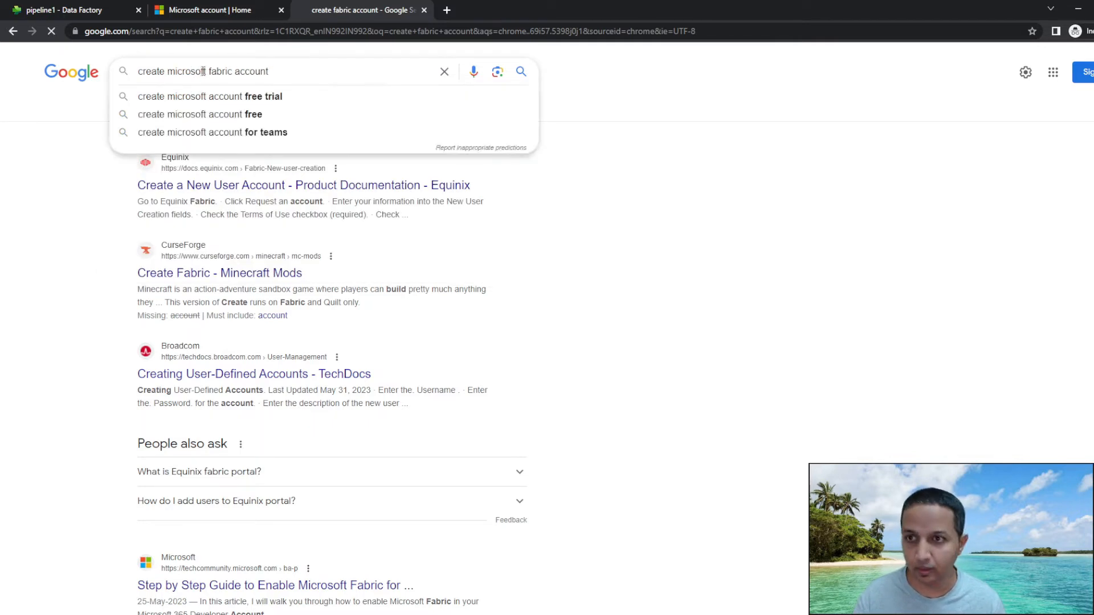
{"action": "scroll", "coordinate": [244, 482], "scroll_direction": "down", "scroll_amount": 1}
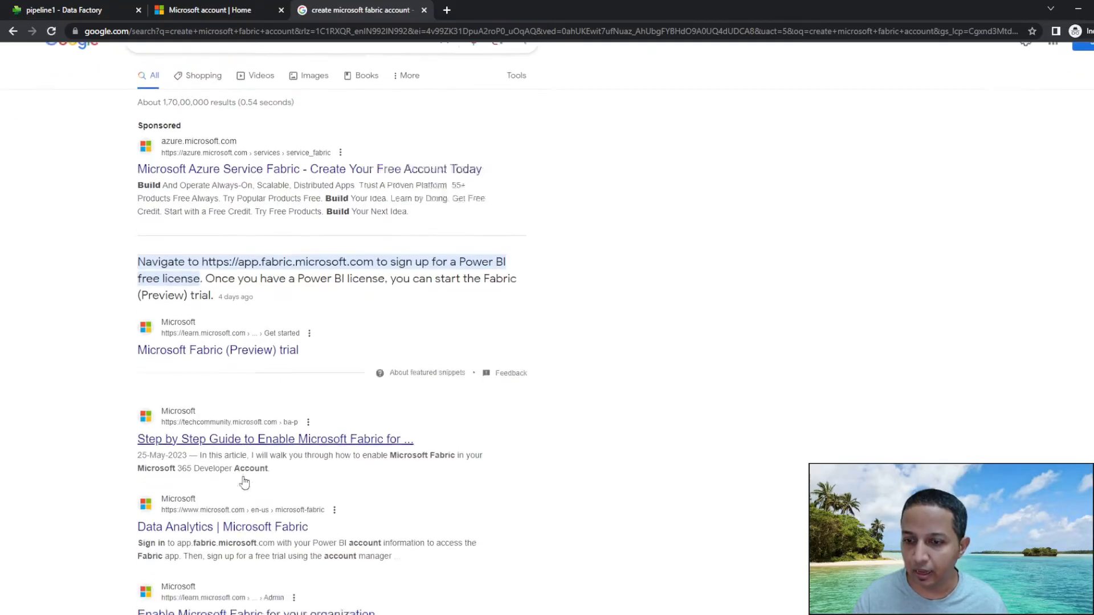
{"action": "scroll", "coordinate": [244, 483], "scroll_direction": "down", "scroll_amount": 3}
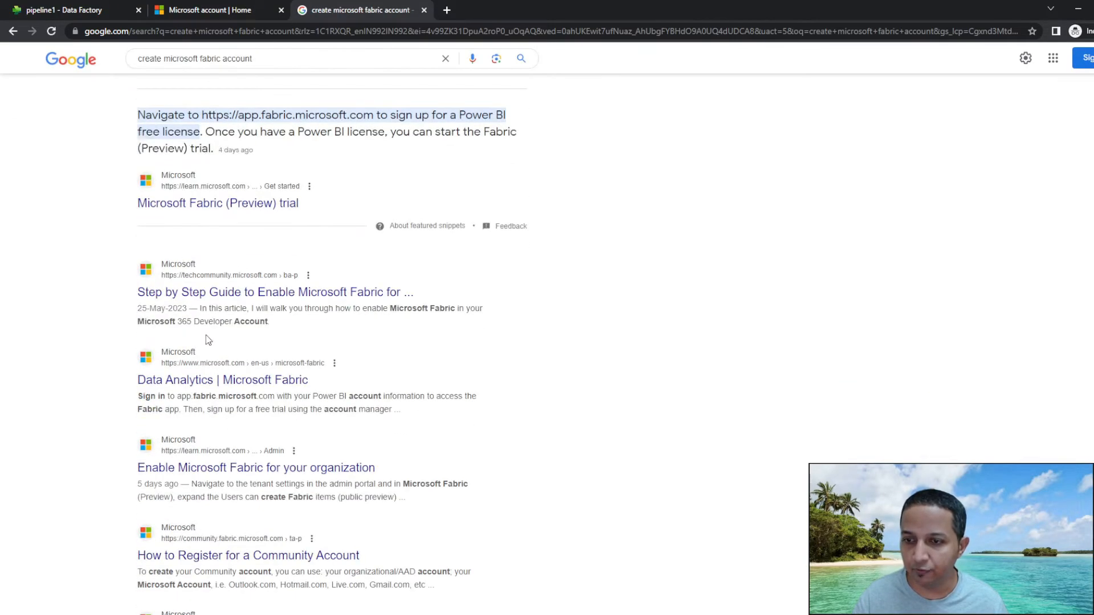
{"action": "left_click", "coordinate": [207, 293]}
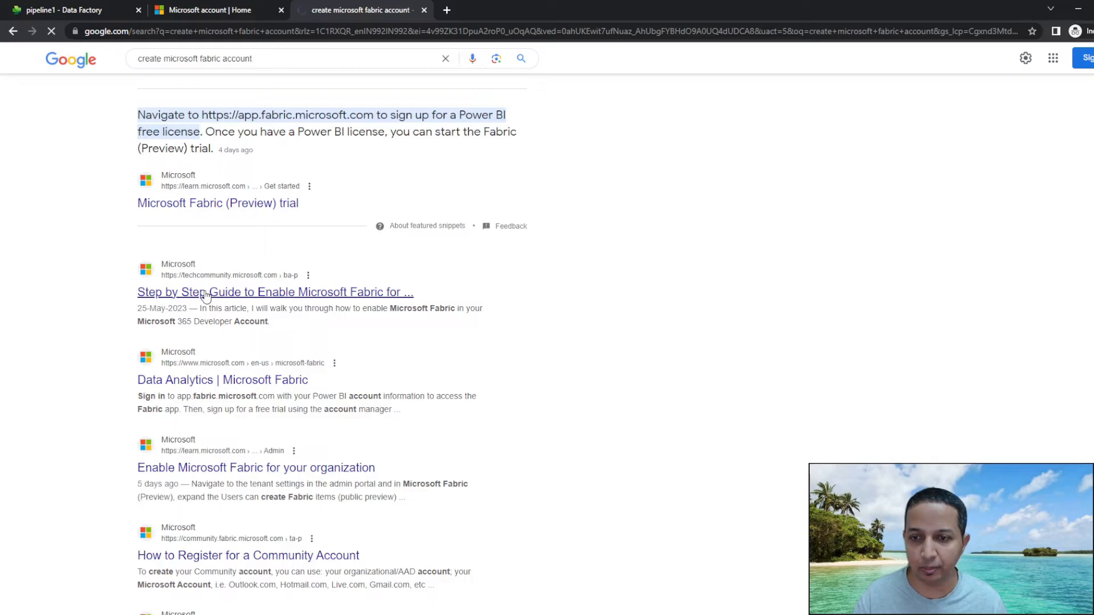
{"action": "scroll", "coordinate": [339, 302], "scroll_direction": "down", "scroll_amount": 8}
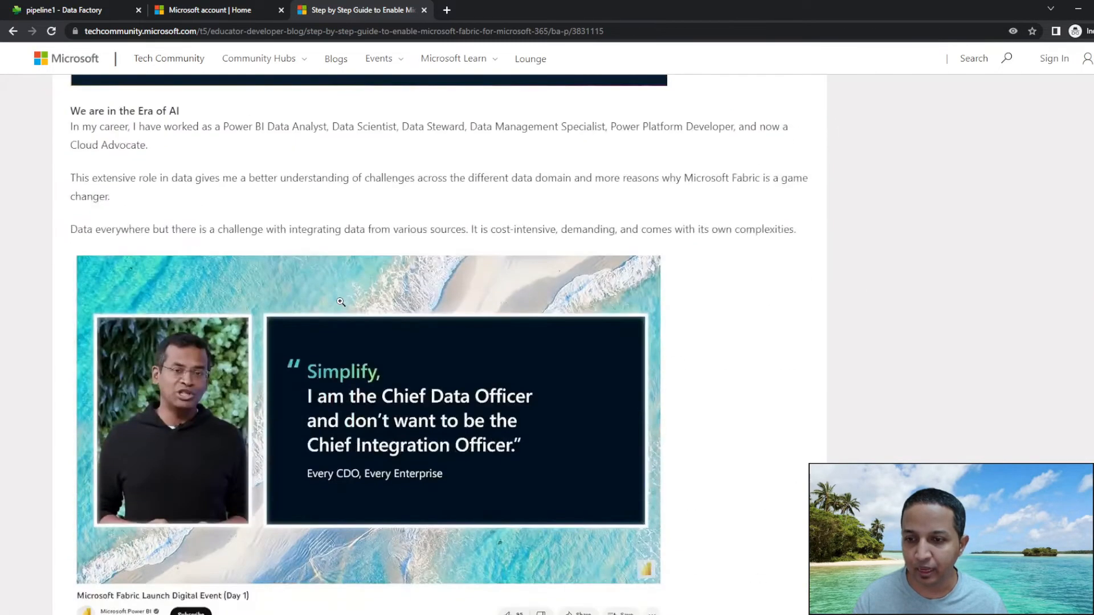
Open the 'Click Here to Create One' developer-account guide and find its sign-up section.
{"action": "scroll", "coordinate": [341, 302], "scroll_direction": "down", "scroll_amount": 20}
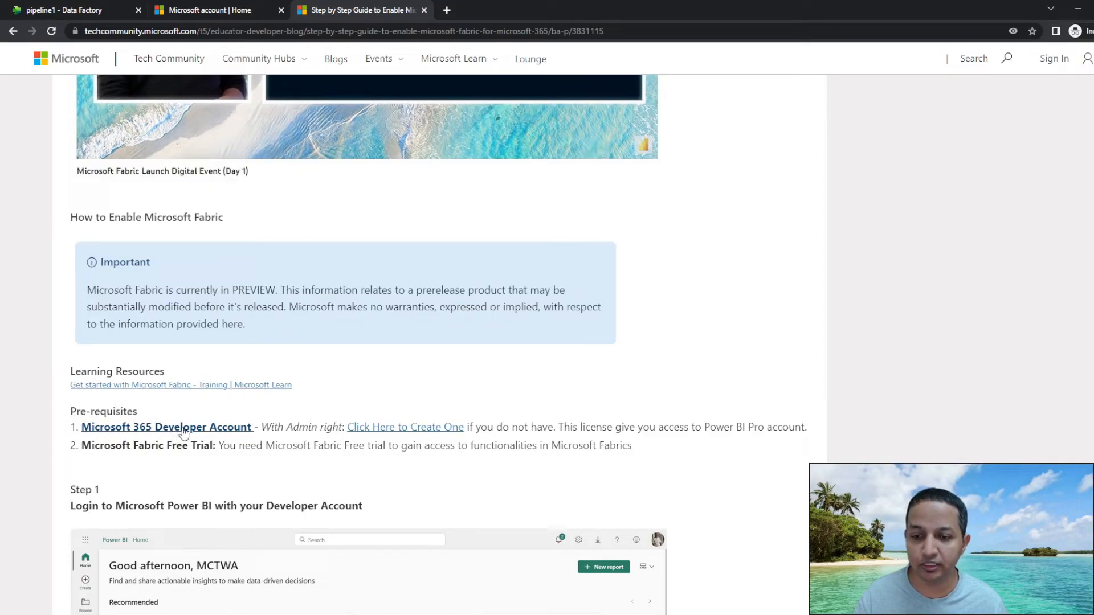
{"action": "left_click", "coordinate": [403, 428]}
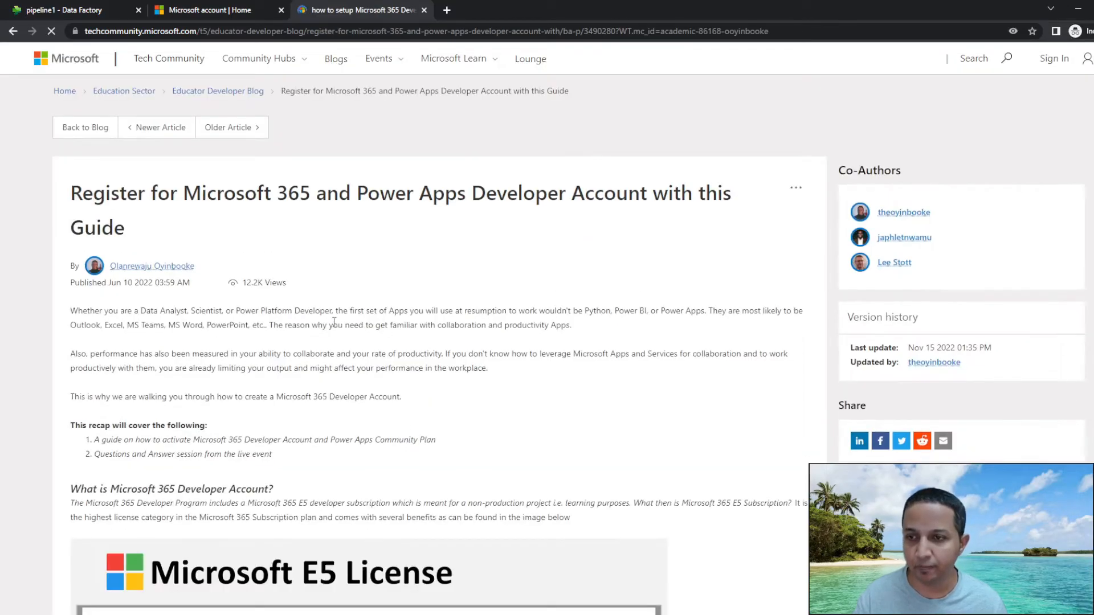
{"action": "scroll", "coordinate": [404, 334], "scroll_direction": "down", "scroll_amount": 8}
{"action": "scroll", "coordinate": [404, 335], "scroll_direction": "down", "scroll_amount": 8}
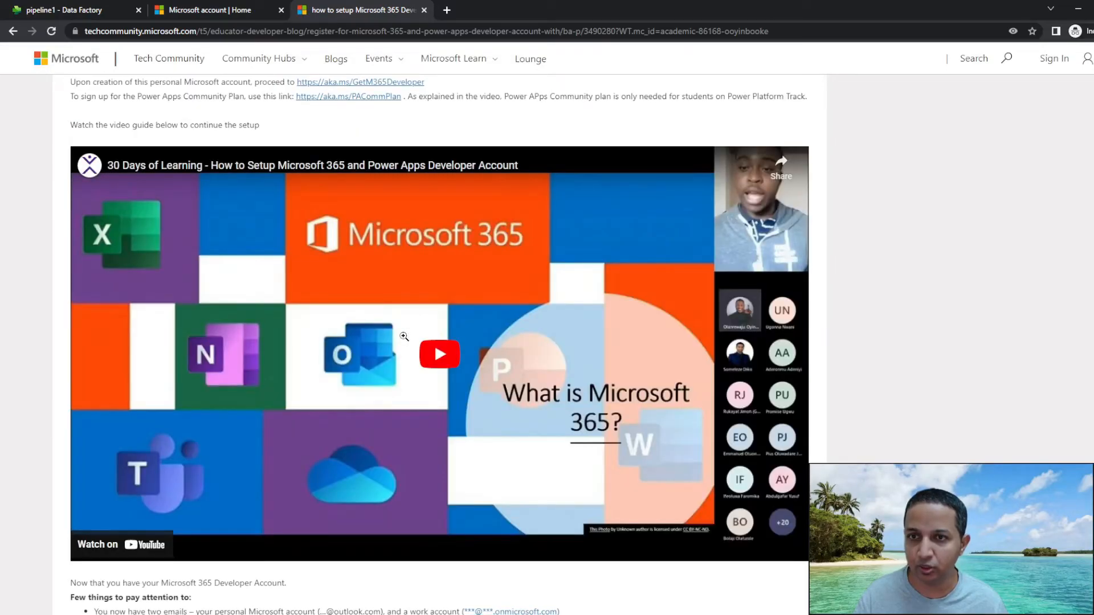
{"action": "scroll", "coordinate": [404, 337], "scroll_direction": "up", "scroll_amount": 16}
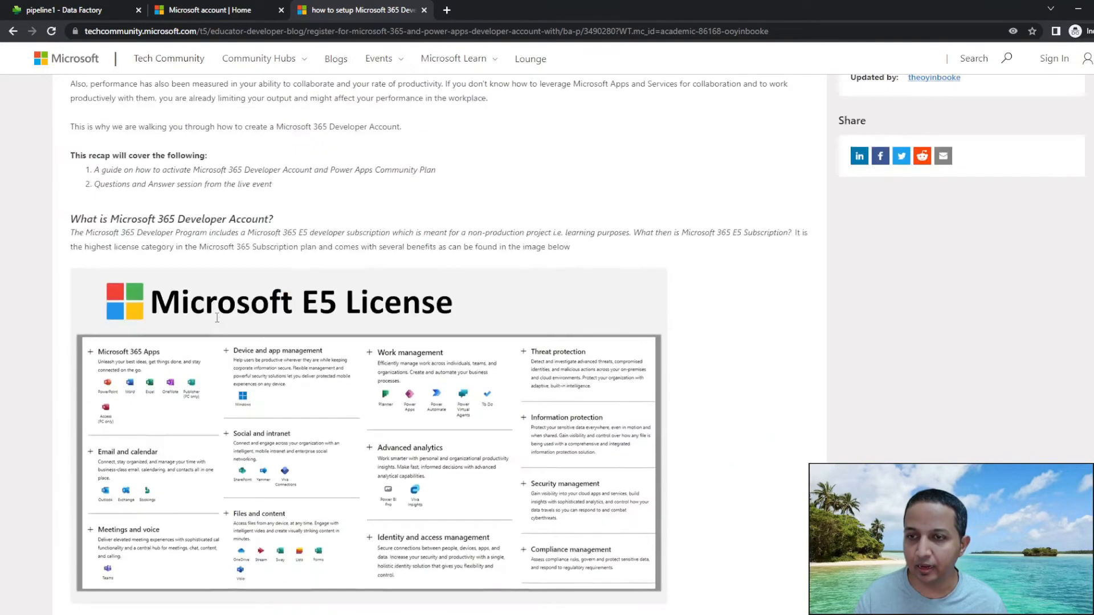
{"action": "scroll", "coordinate": [217, 318], "scroll_direction": "down", "scroll_amount": 12}
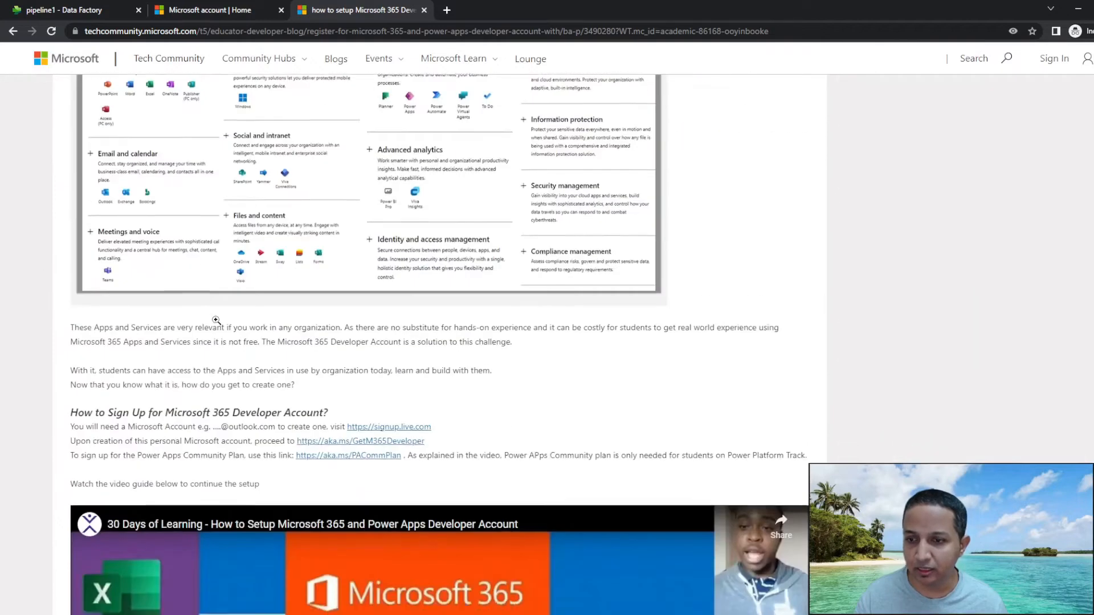
{"action": "scroll", "coordinate": [216, 320], "scroll_direction": "down", "scroll_amount": 1}
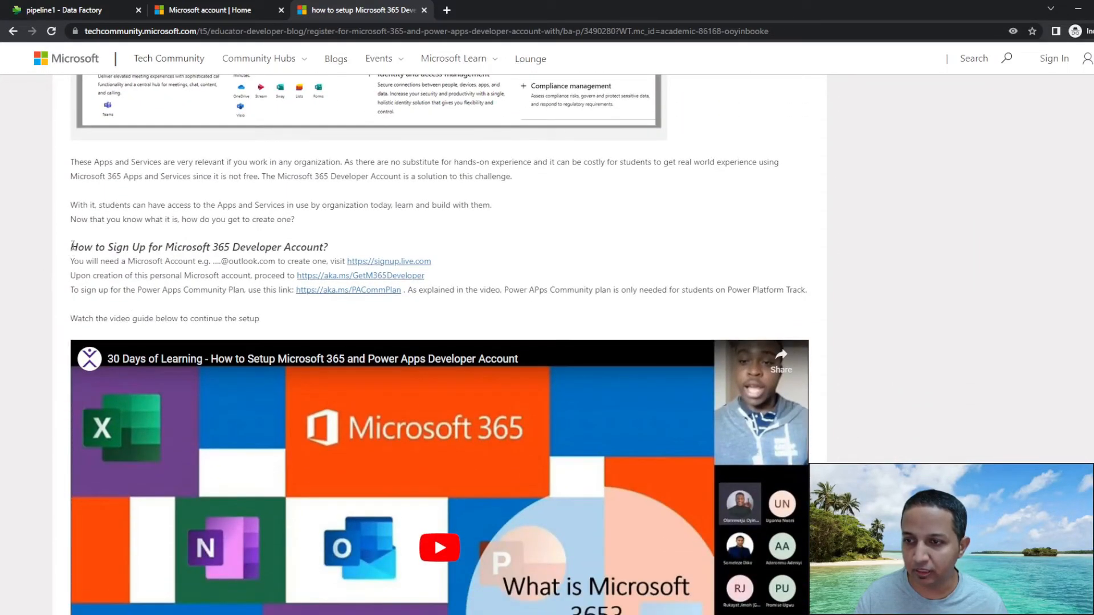
Highlight the sign-up requirements and open the aka.ms/GetM365Developer link in a new tab.
{"action": "left_click_drag", "start_coordinate": [70, 247], "coordinate": [337, 254]}
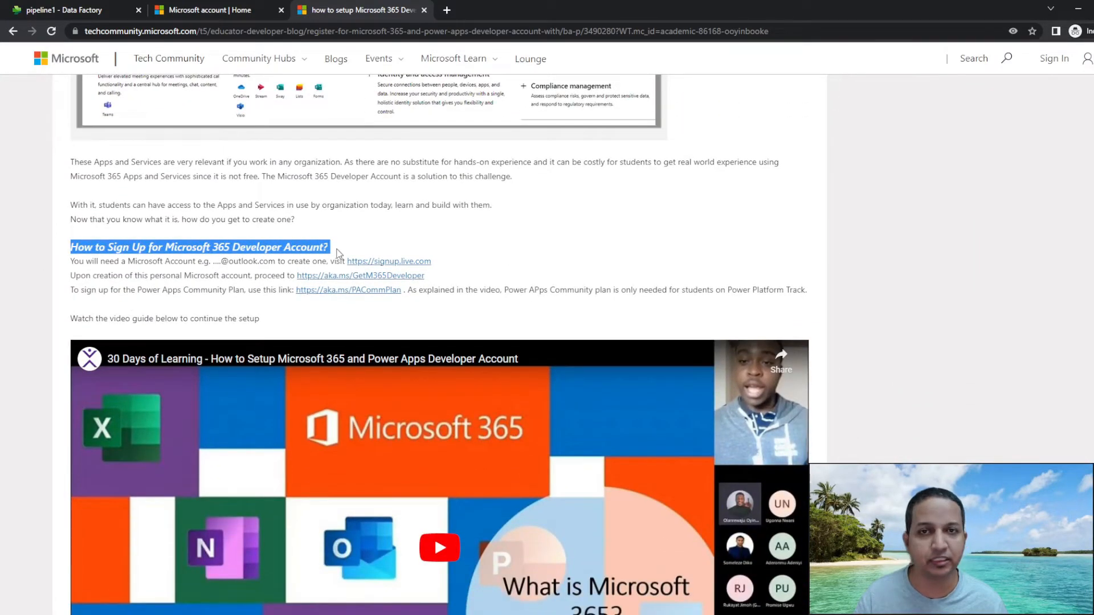
{"action": "left_click_drag", "start_coordinate": [121, 262], "coordinate": [307, 263]}
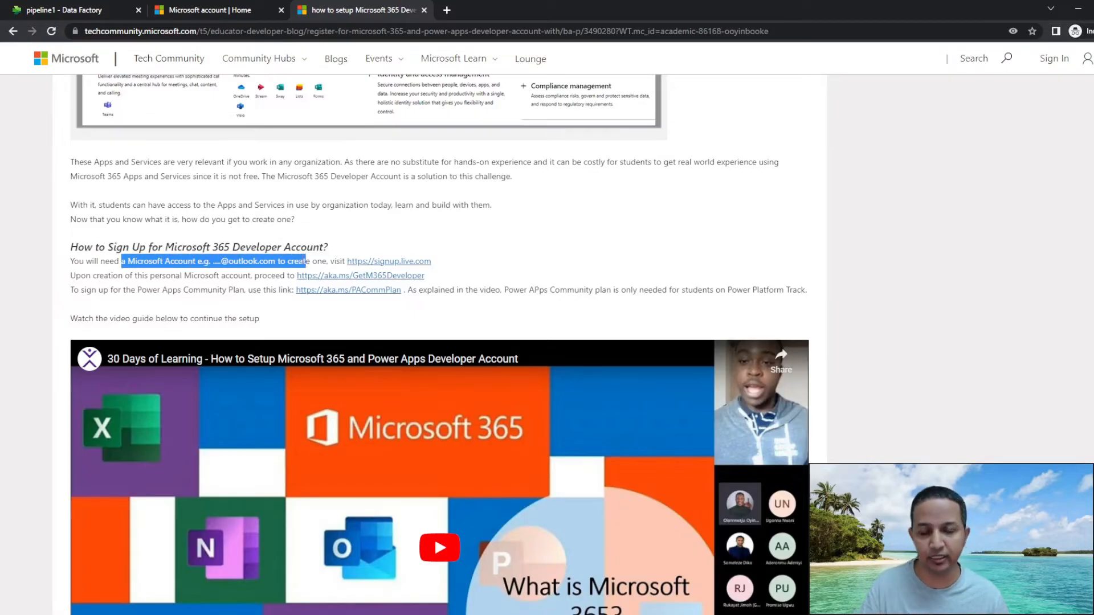
{"action": "left_click_drag", "start_coordinate": [195, 277], "coordinate": [275, 276]}
{"action": "left_click_drag", "start_coordinate": [127, 275], "coordinate": [255, 276]}
{"action": "left_click", "coordinate": [340, 278], "text": "ctrl"}
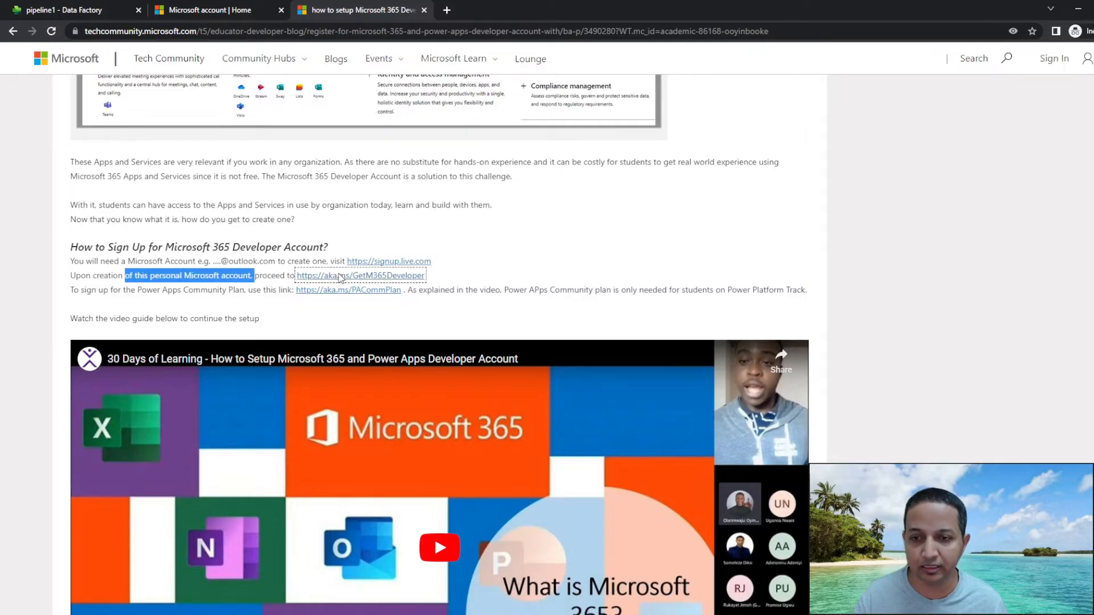
{"action": "left_click", "coordinate": [503, 6]}
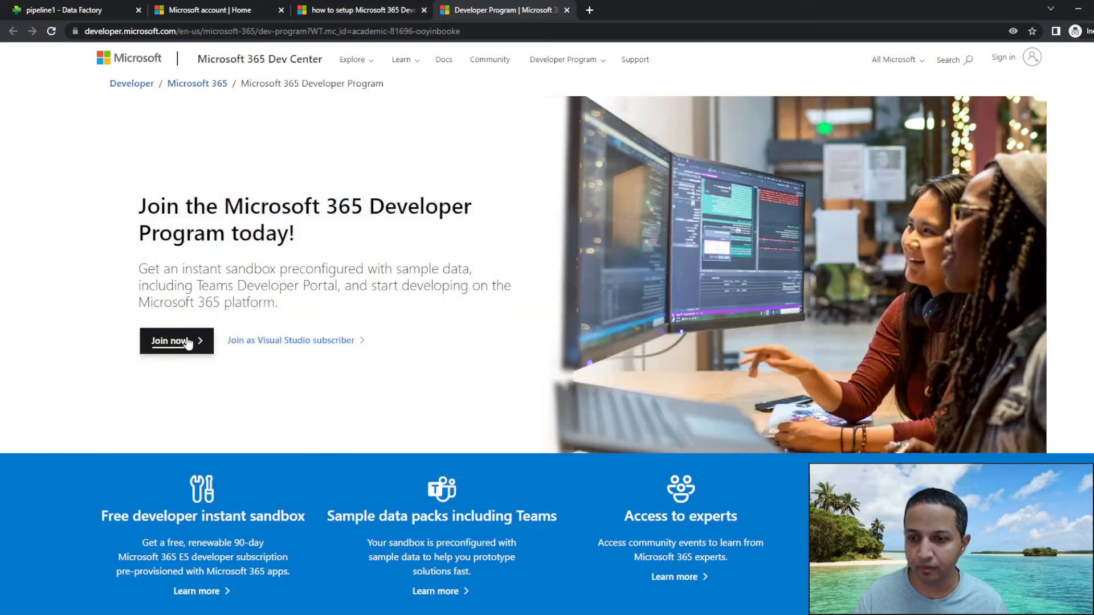
Join the Microsoft 365 Developer Program using the personal outlook.com account.
{"action": "left_click", "coordinate": [188, 343]}
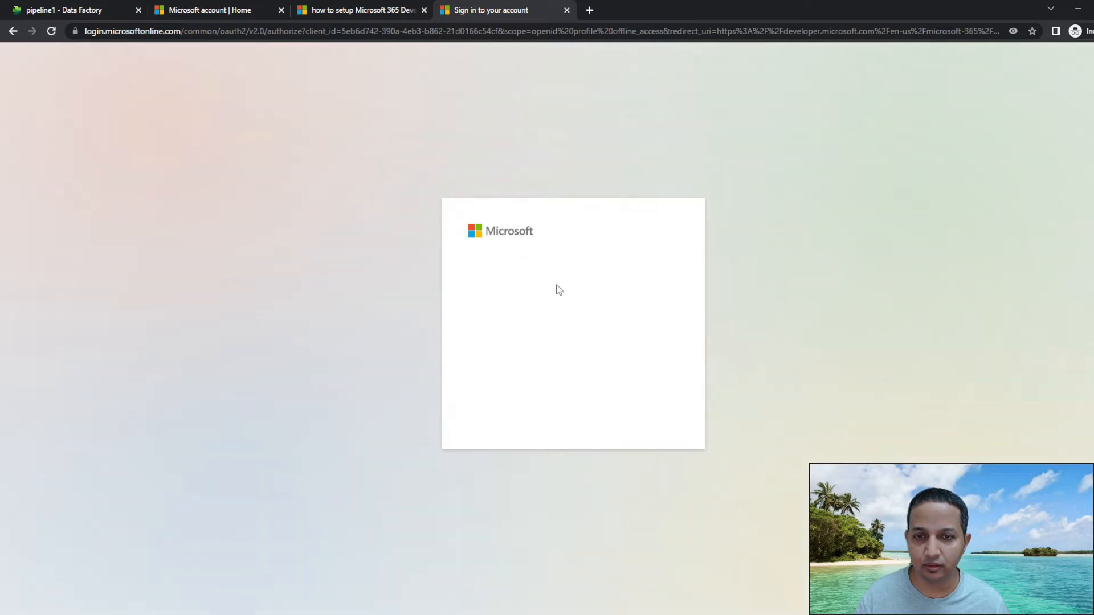
{"action": "left_click", "coordinate": [530, 345]}
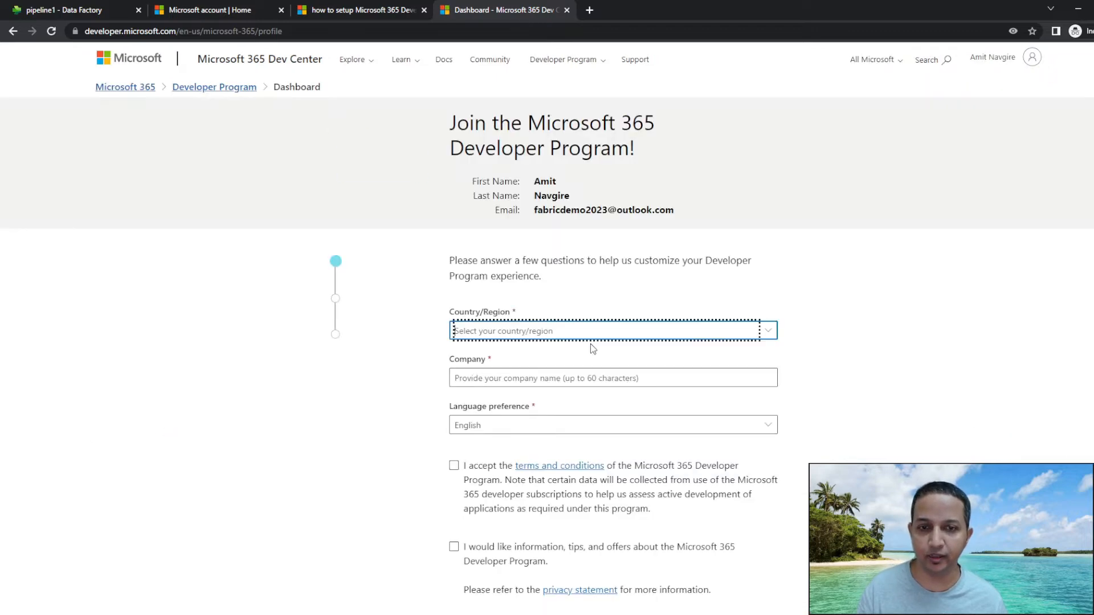
{"action": "scroll", "coordinate": [522, 293], "scroll_direction": "down", "scroll_amount": 1}
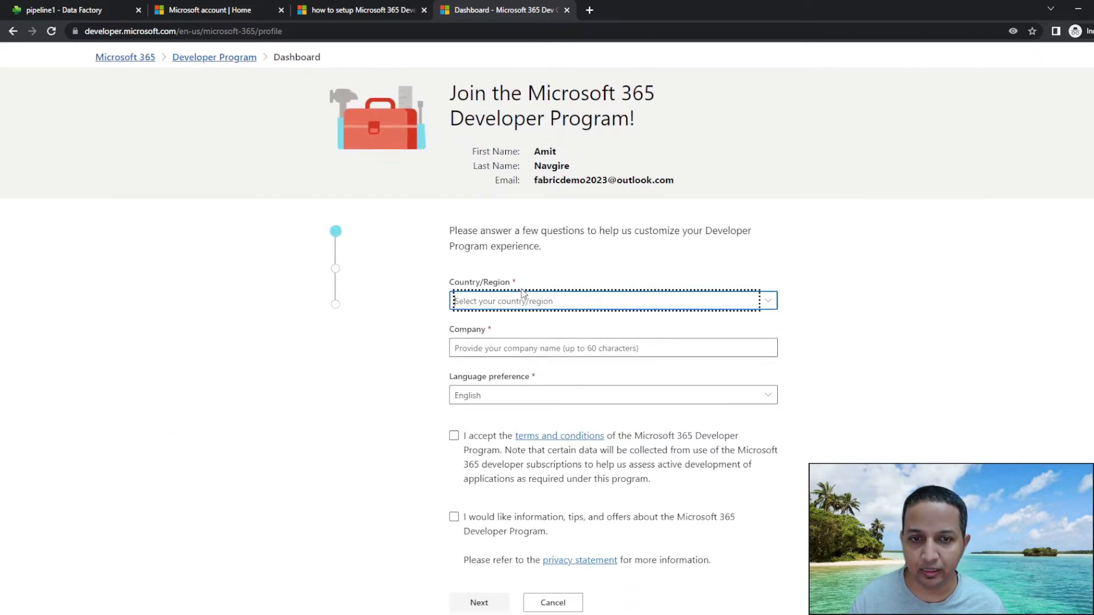
{"action": "scroll", "coordinate": [521, 292], "scroll_direction": "down", "scroll_amount": 1}
Set country to India and company to abc, accept the terms, and continue.
{"action": "left_click", "coordinate": [519, 271]}
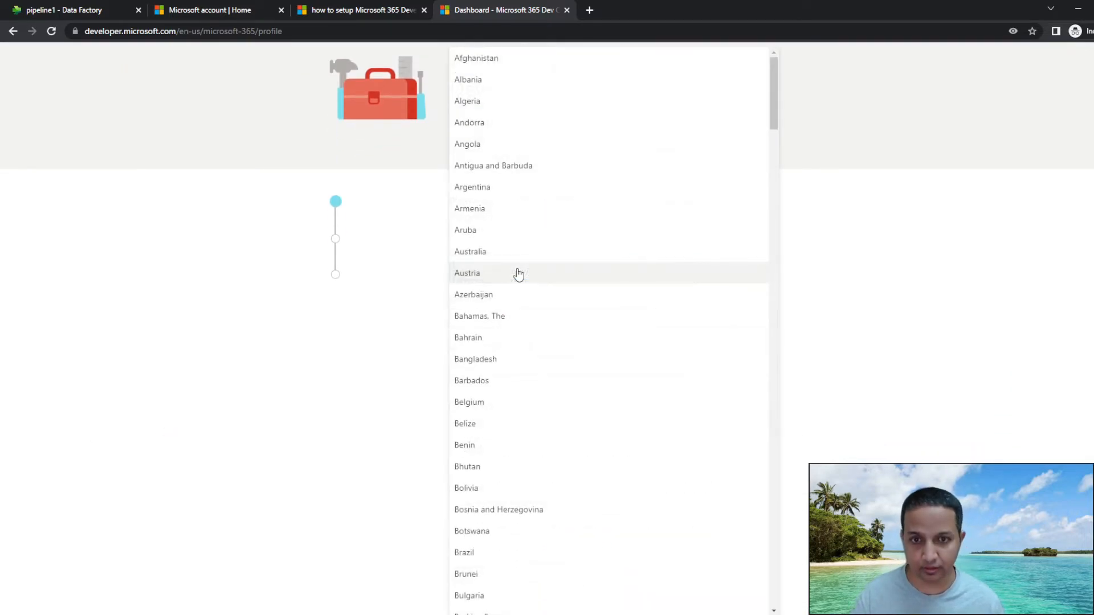
{"action": "scroll", "coordinate": [517, 274], "scroll_direction": "down", "scroll_amount": 15}
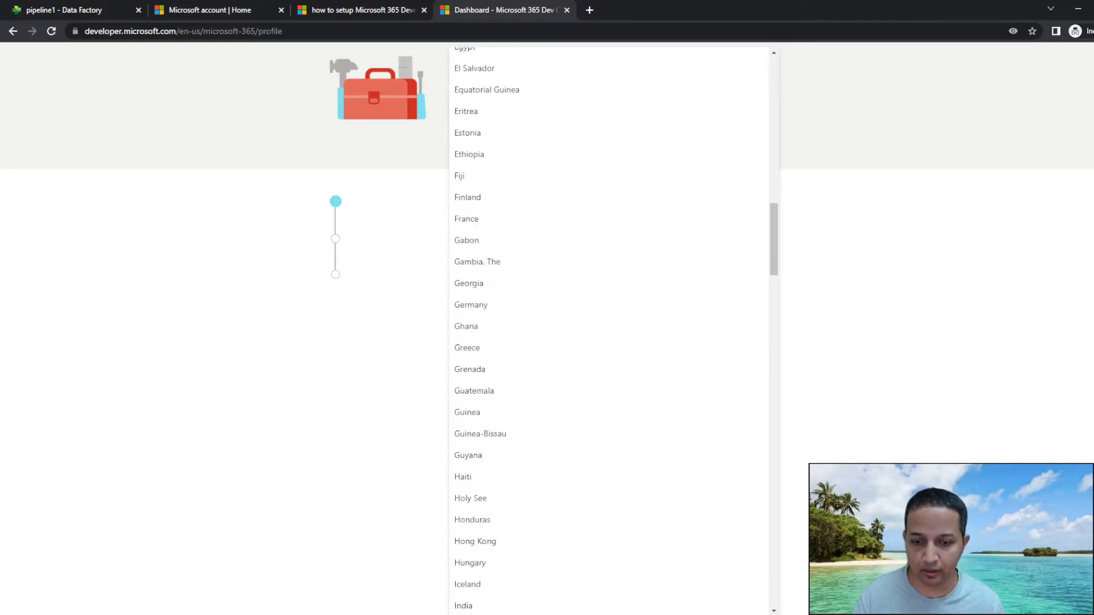
{"action": "left_click", "coordinate": [469, 607]}
{"action": "left_click", "coordinate": [491, 318]}
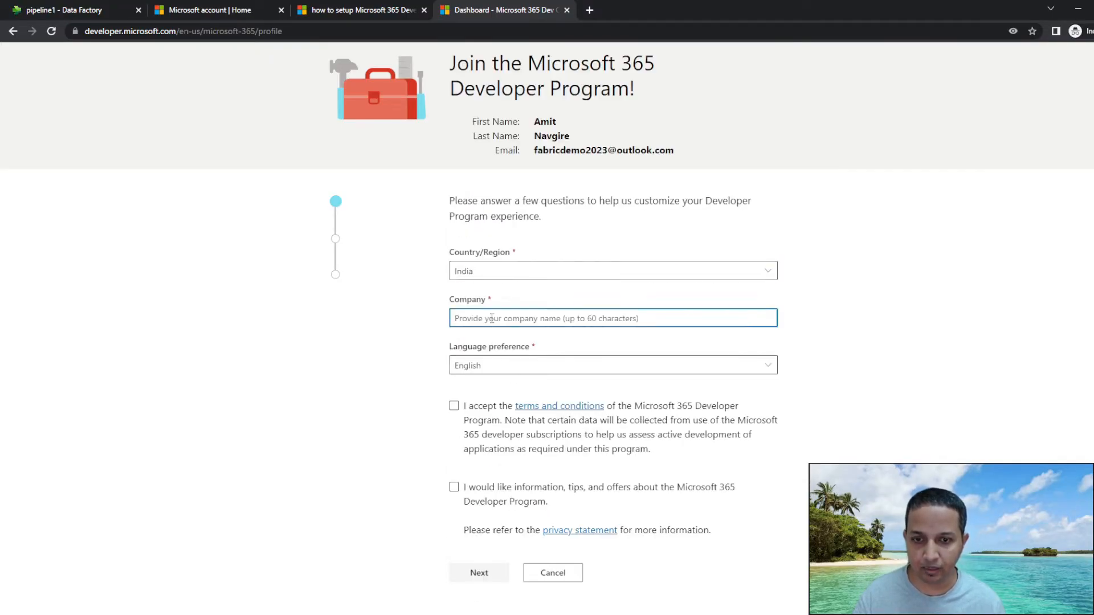
{"action": "type", "text": "abc"}
{"action": "left_click", "coordinate": [504, 360]}
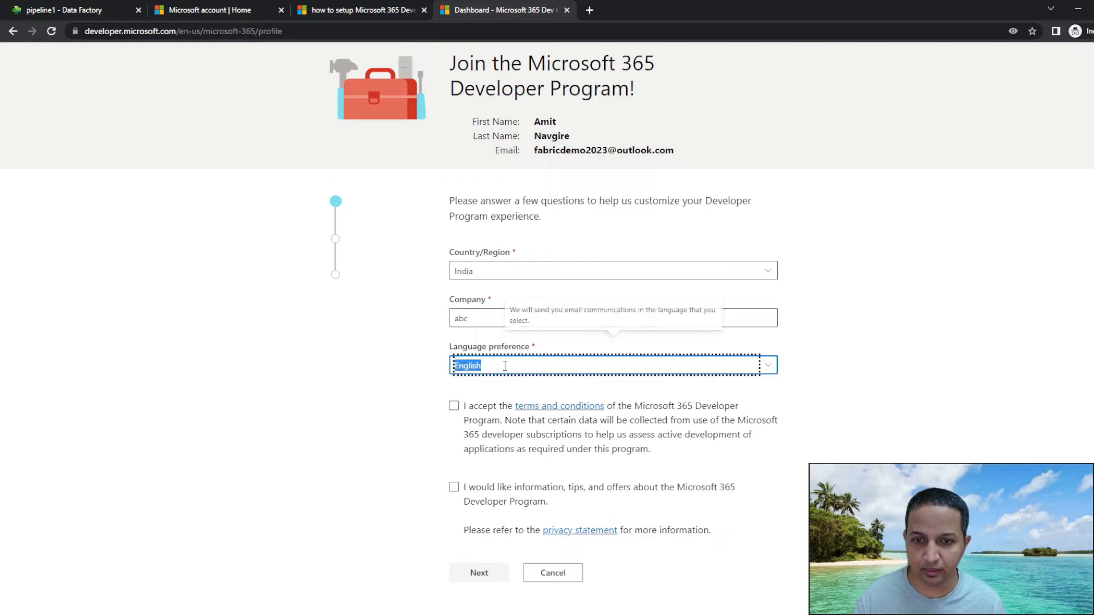
{"action": "scroll", "coordinate": [410, 371], "scroll_direction": "down", "scroll_amount": 2}
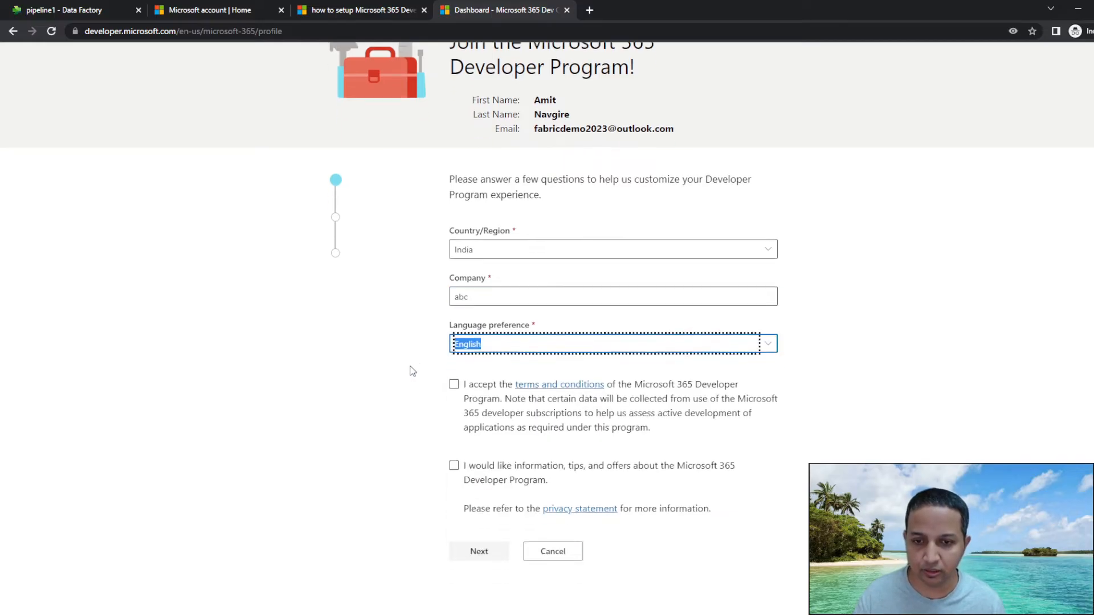
{"action": "left_click", "coordinate": [455, 348]}
{"action": "left_click", "coordinate": [483, 514]}
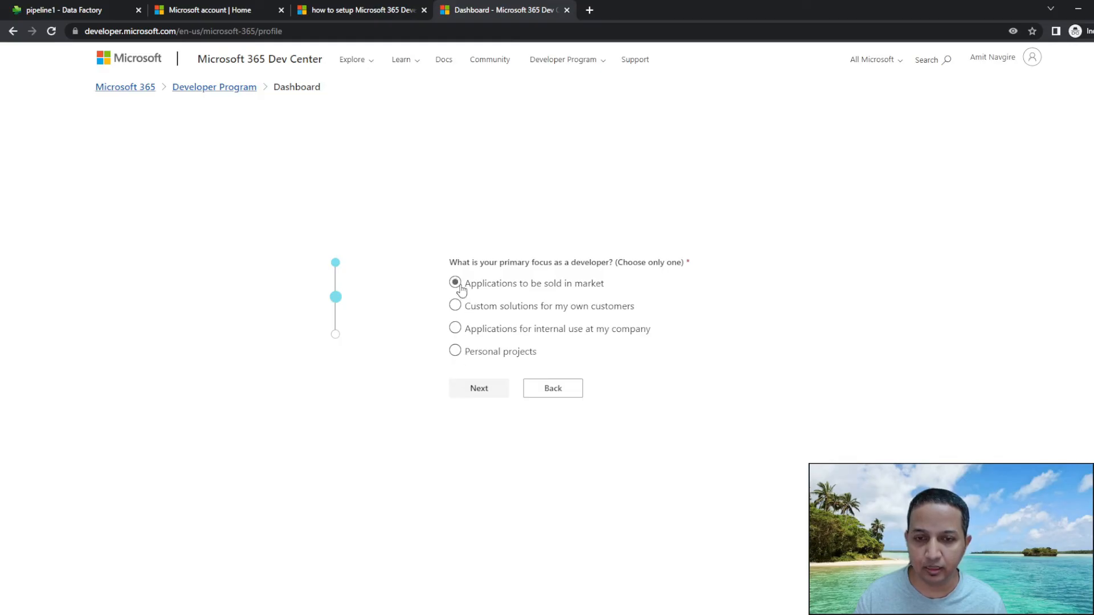
Pick Personal projects as focus and Power Platform as interest, save, and dismiss the welcome.
{"action": "left_click", "coordinate": [455, 351]}
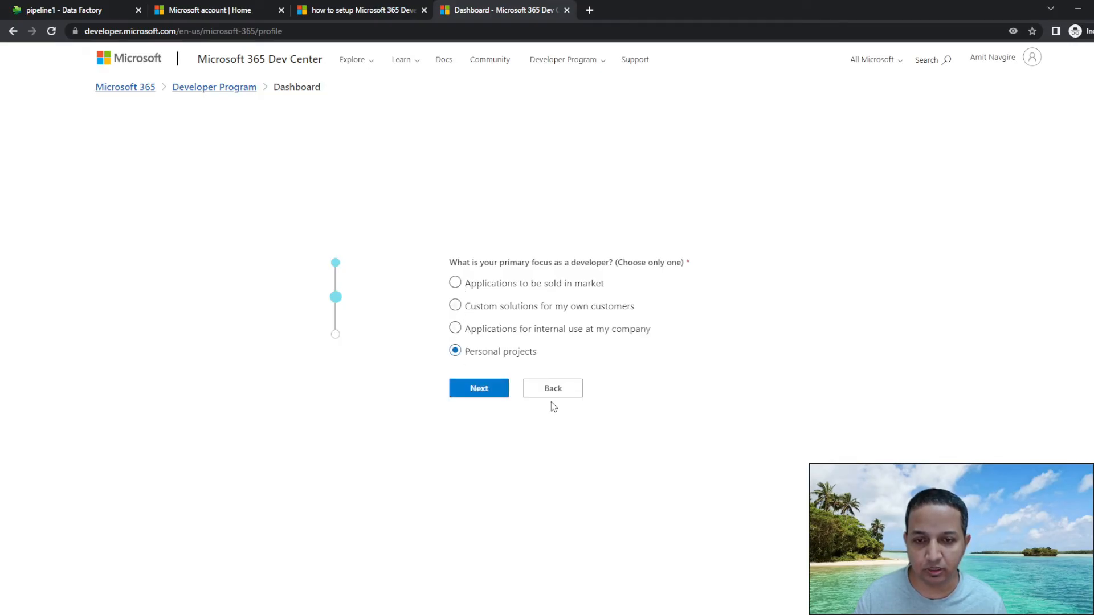
{"action": "left_click", "coordinate": [485, 393]}
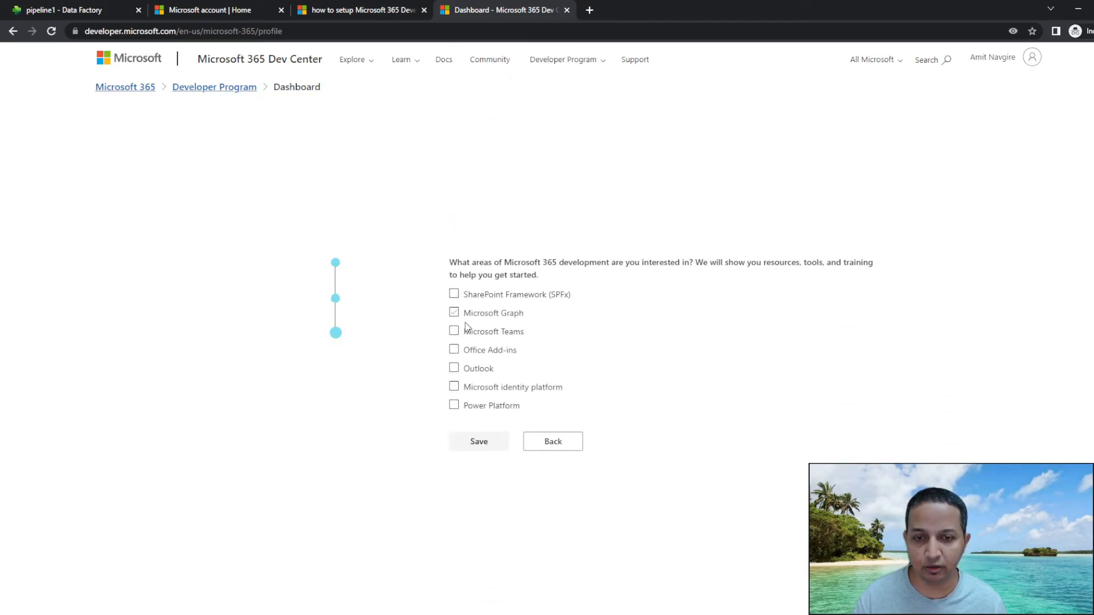
{"action": "left_click", "coordinate": [455, 406]}
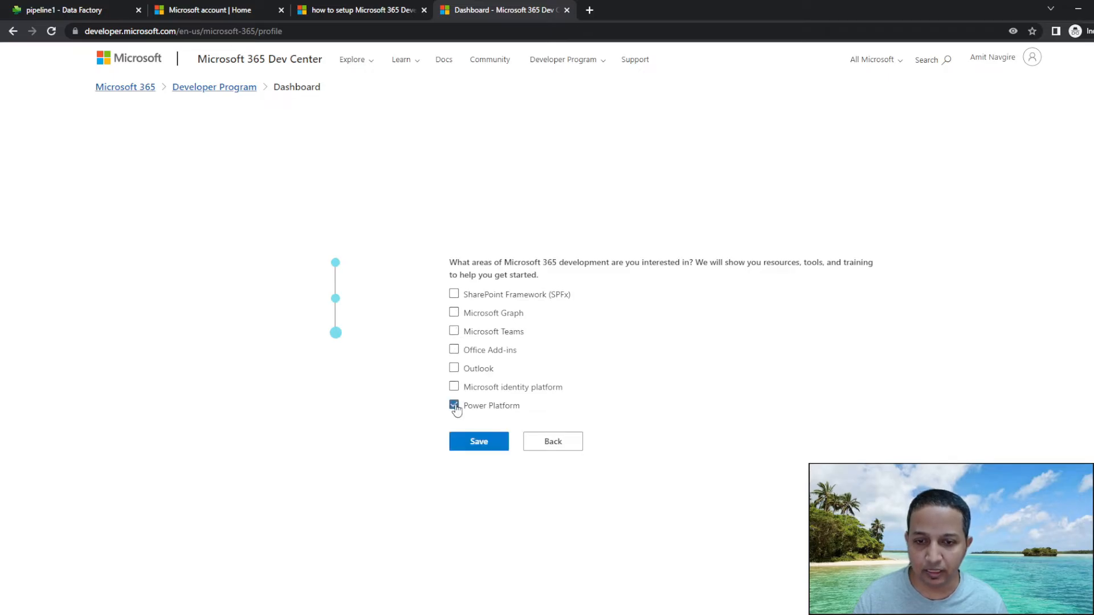
{"action": "left_click", "coordinate": [478, 442]}
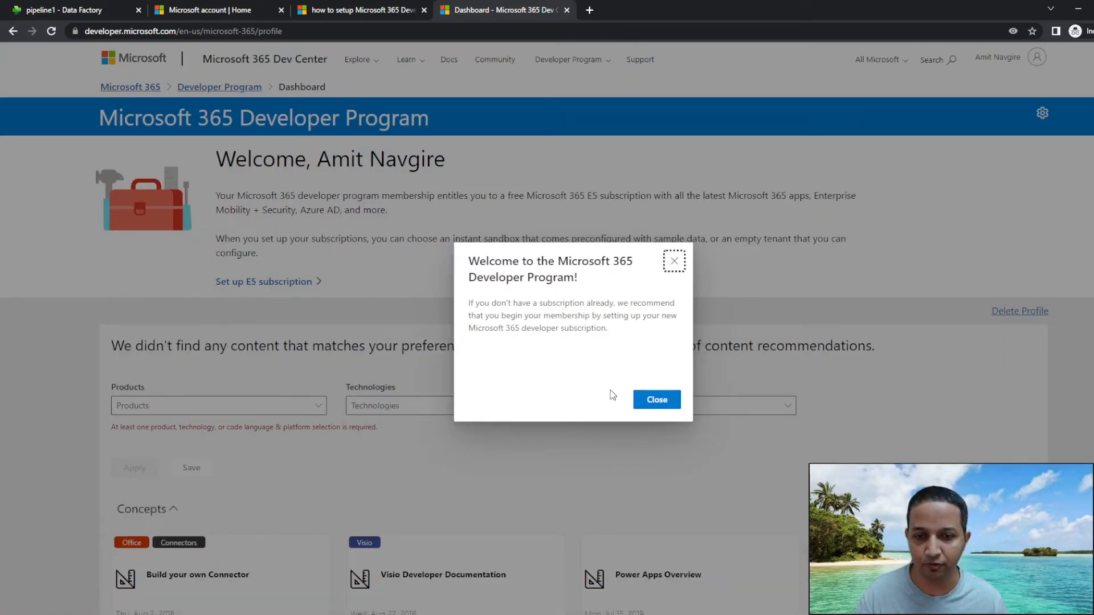
{"action": "left_click", "coordinate": [654, 400]}
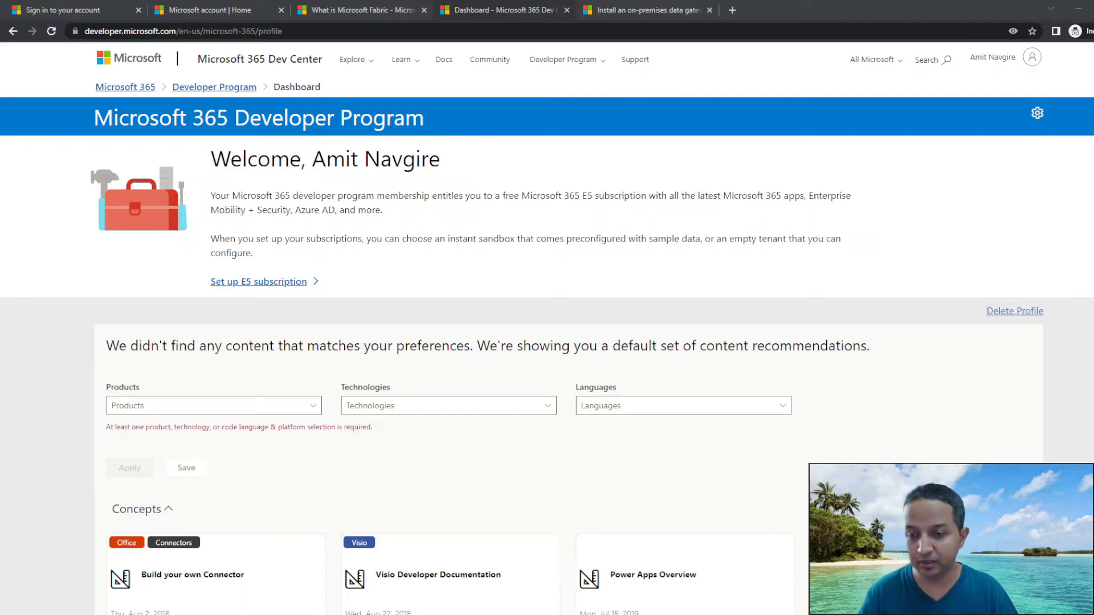
Start the E5 instant sandbox setup in the Asia Pacific (Singapore) data center region.
{"action": "left_click", "coordinate": [262, 280]}
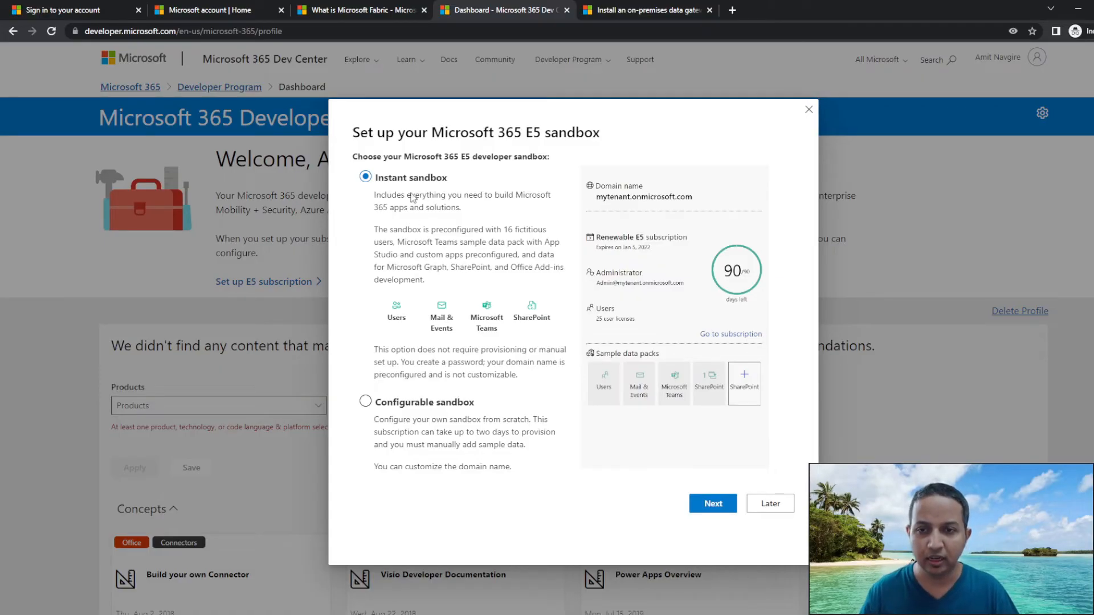
{"action": "left_click", "coordinate": [712, 503]}
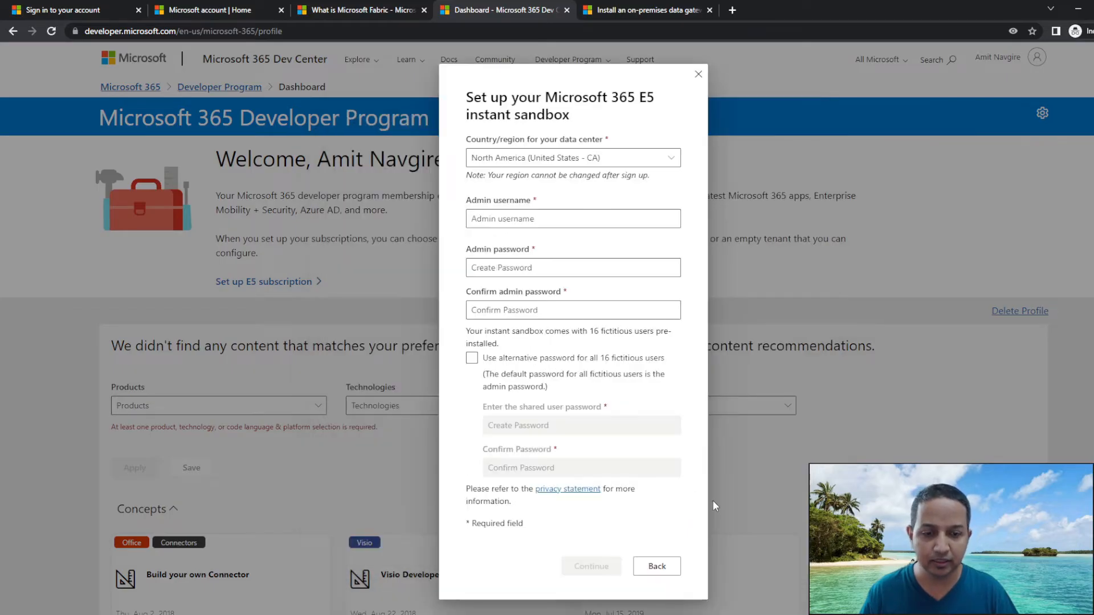
{"action": "left_click", "coordinate": [519, 158]}
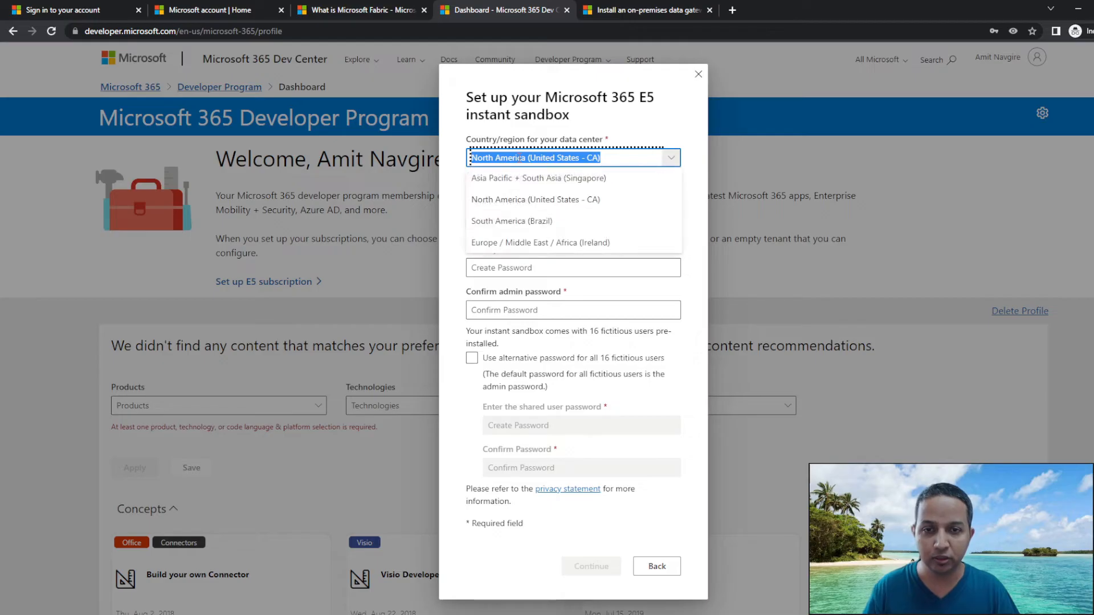
{"action": "left_click", "coordinate": [511, 179]}
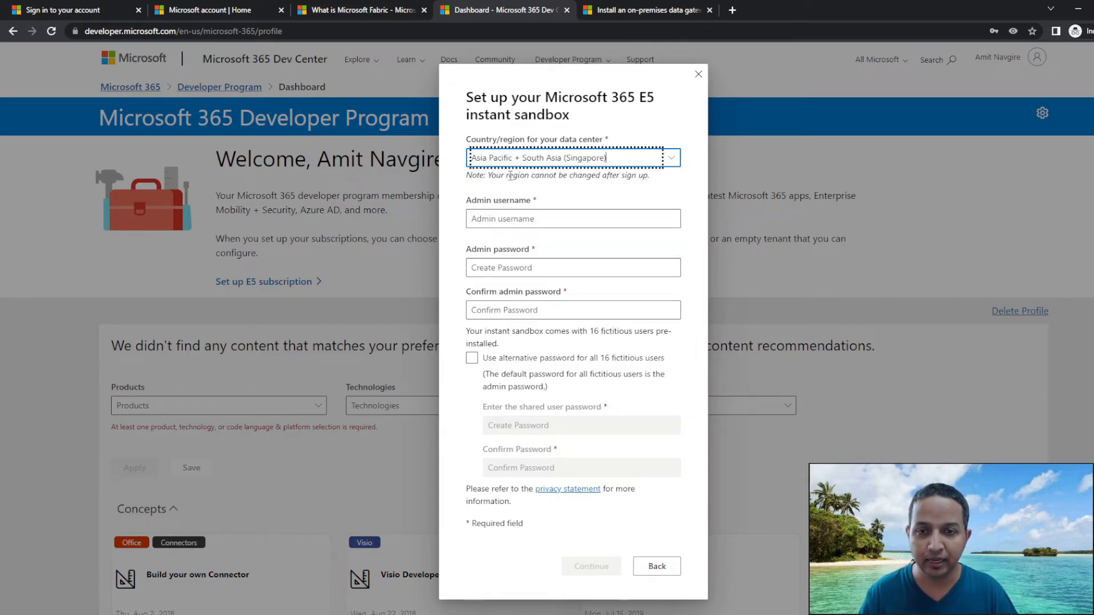
Enter the sandbox admin username and password, re-entering the rejected password.
{"action": "left_click", "coordinate": [502, 217]}
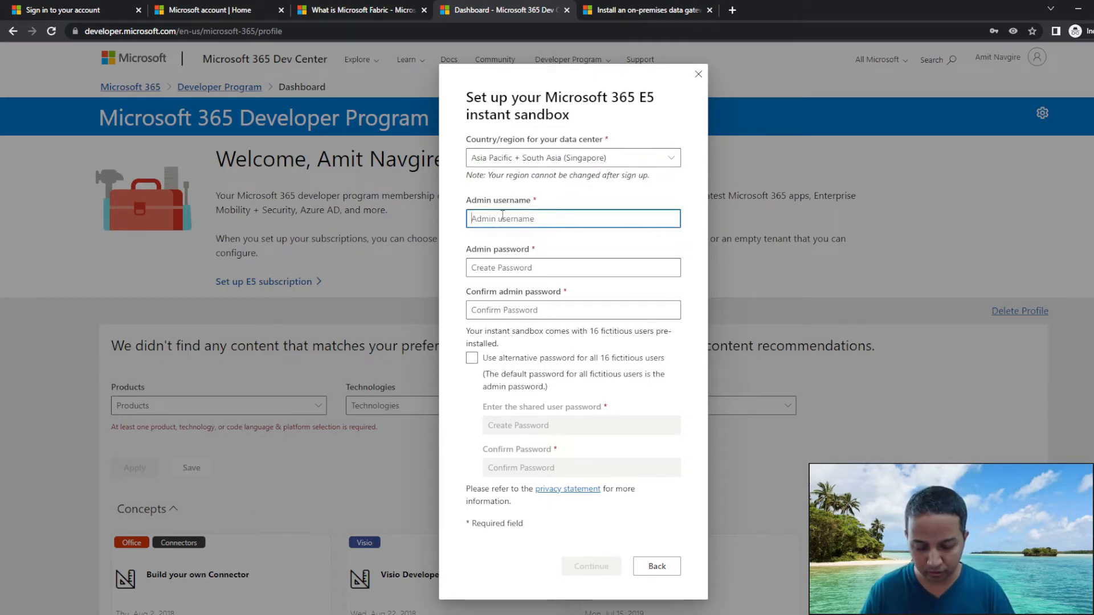
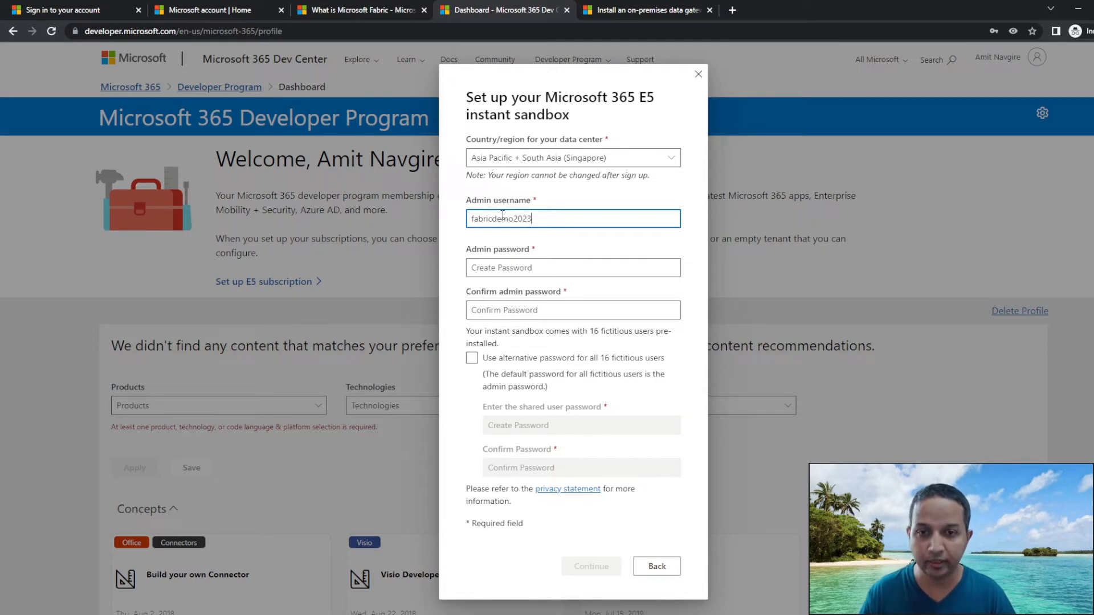
{"action": "left_click", "coordinate": [508, 268]}
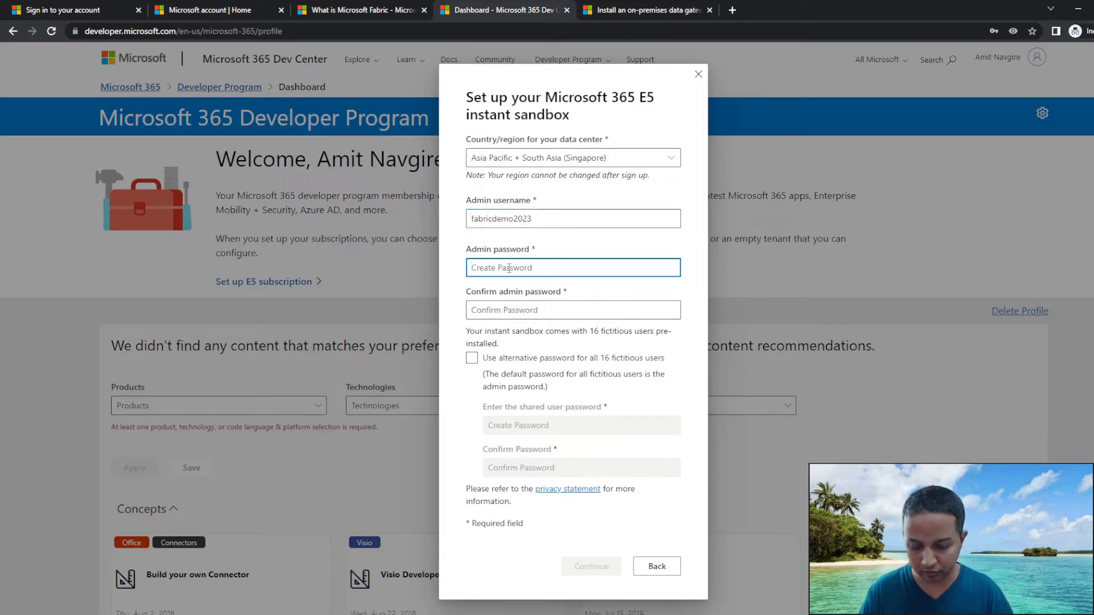
{"action": "type", "text": "**********"}
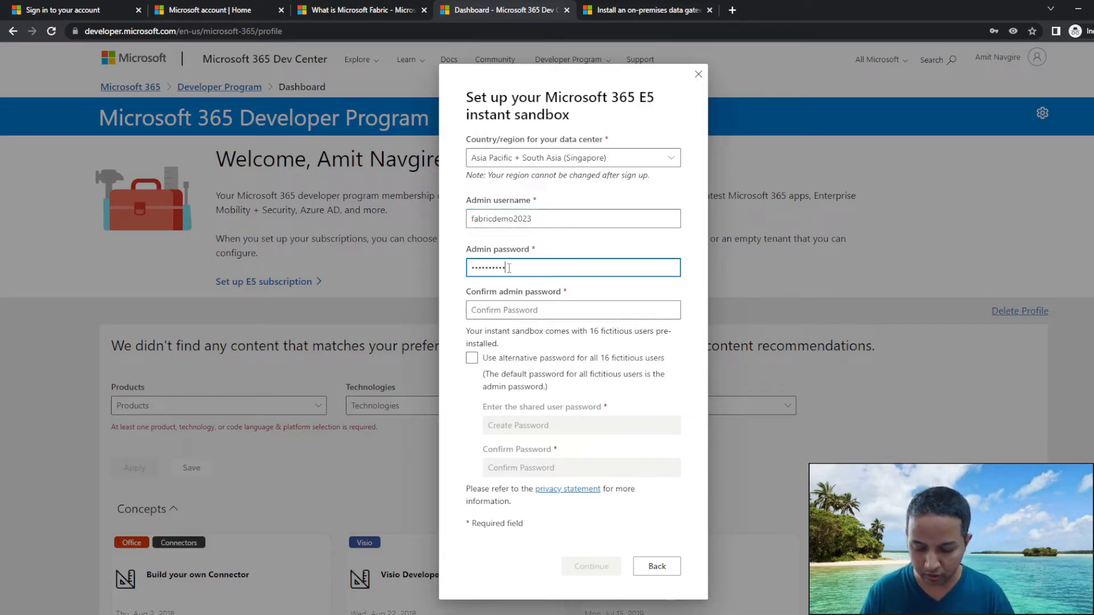
{"action": "type", "text": "*"}
{"action": "key", "text": "Tab"}
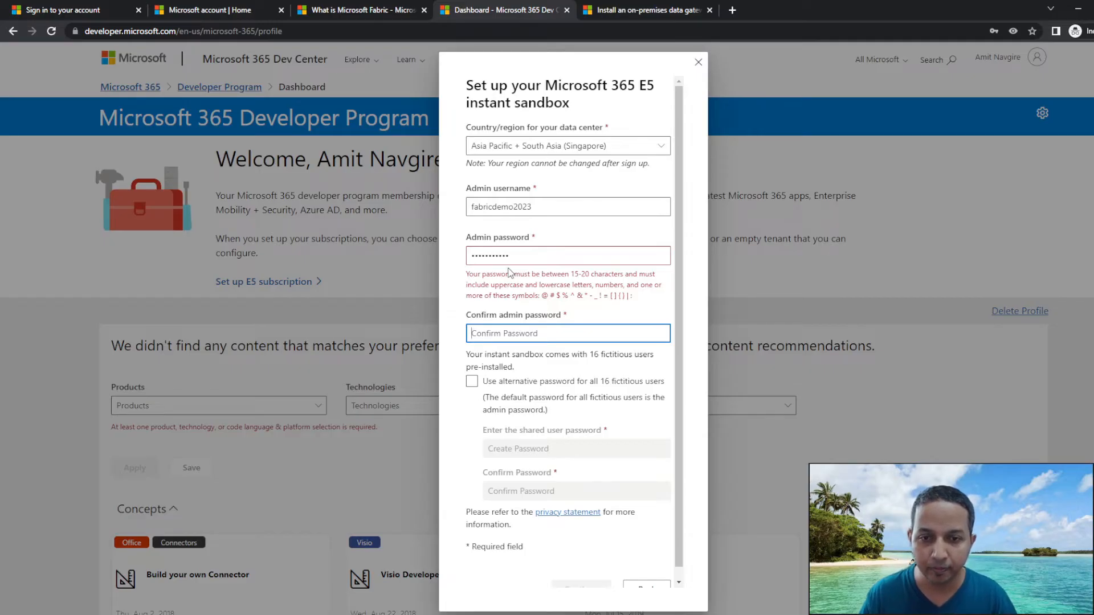
{"action": "key", "text": "shift+Tab"}
{"action": "type", "text": "*"}
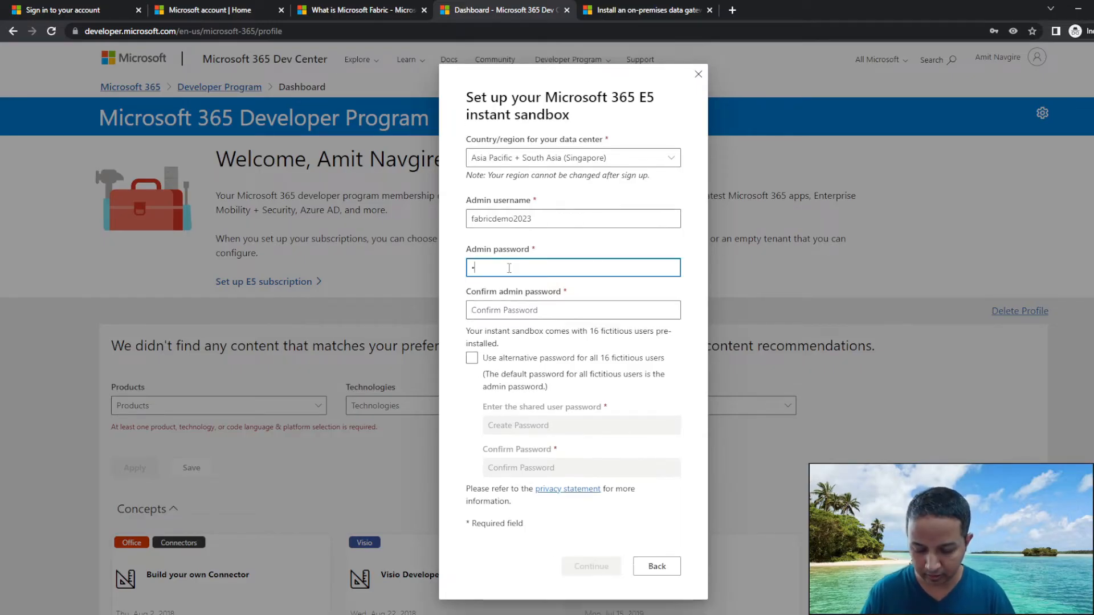
{"action": "type", "text": "******"}
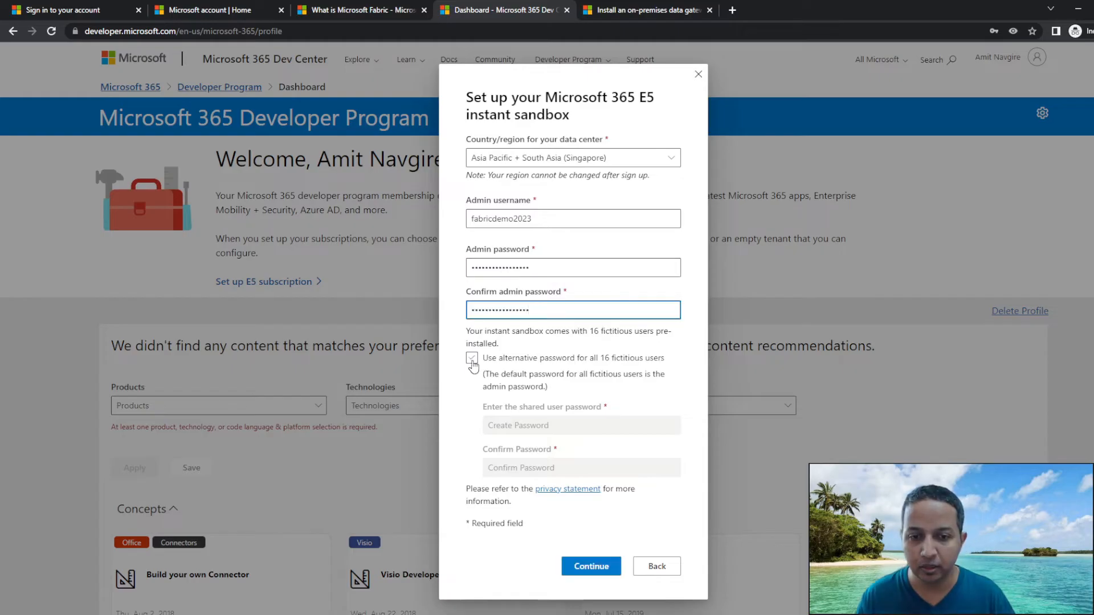
Submit the sandbox details and begin entering the security phone number.
{"action": "left_click", "coordinate": [600, 568]}
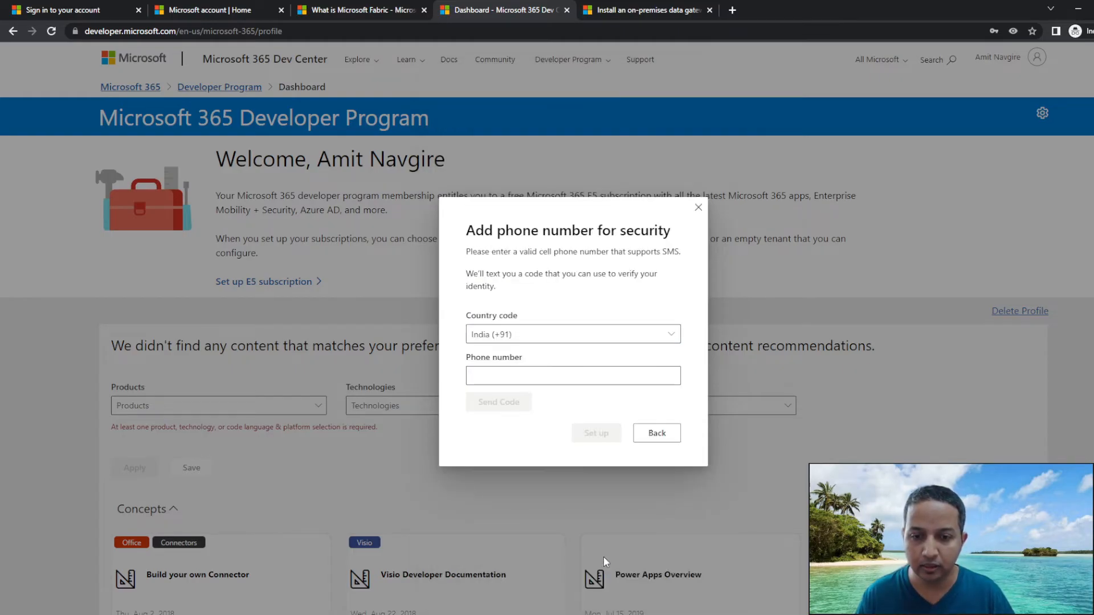
{"action": "left_click", "coordinate": [545, 376]}
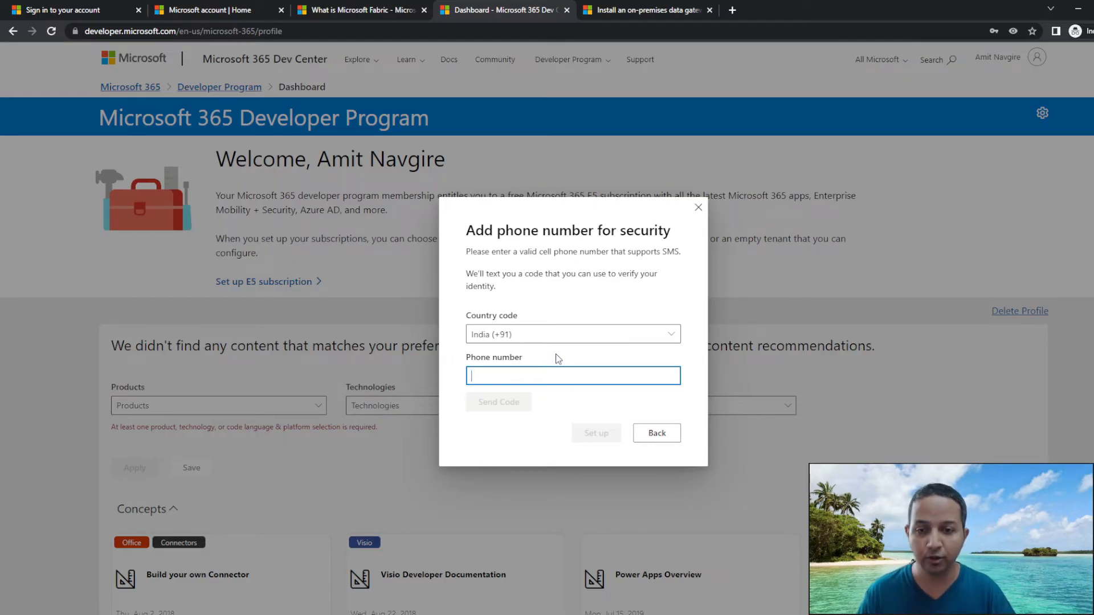
{"action": "type", "text": "908"}
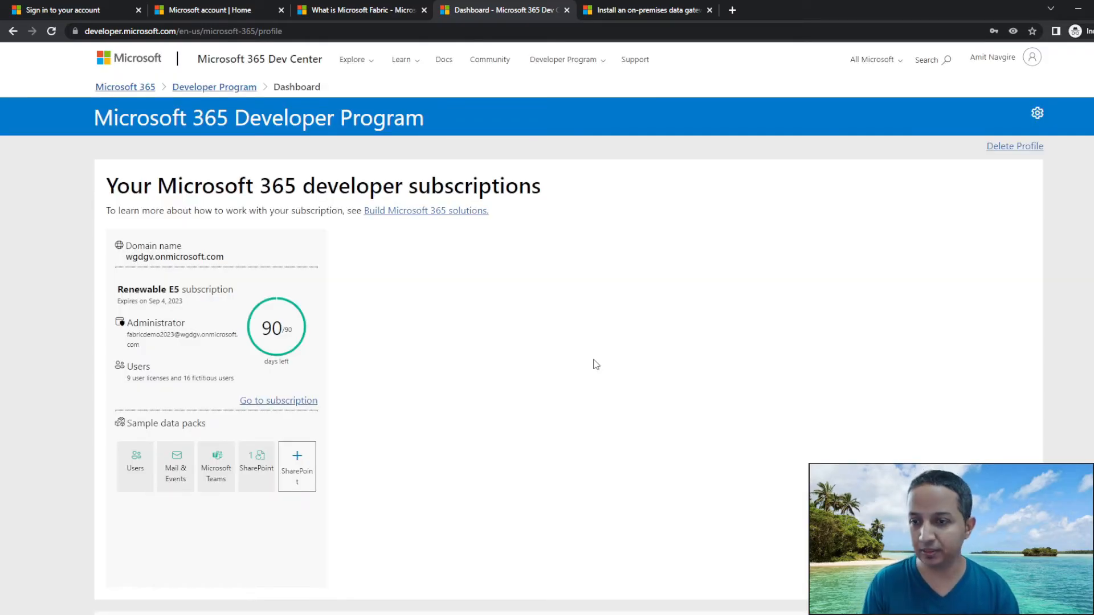
Open the new E5 subscription, sign in with the admin password, and defer authenticator setup.
{"action": "left_click", "coordinate": [296, 401]}
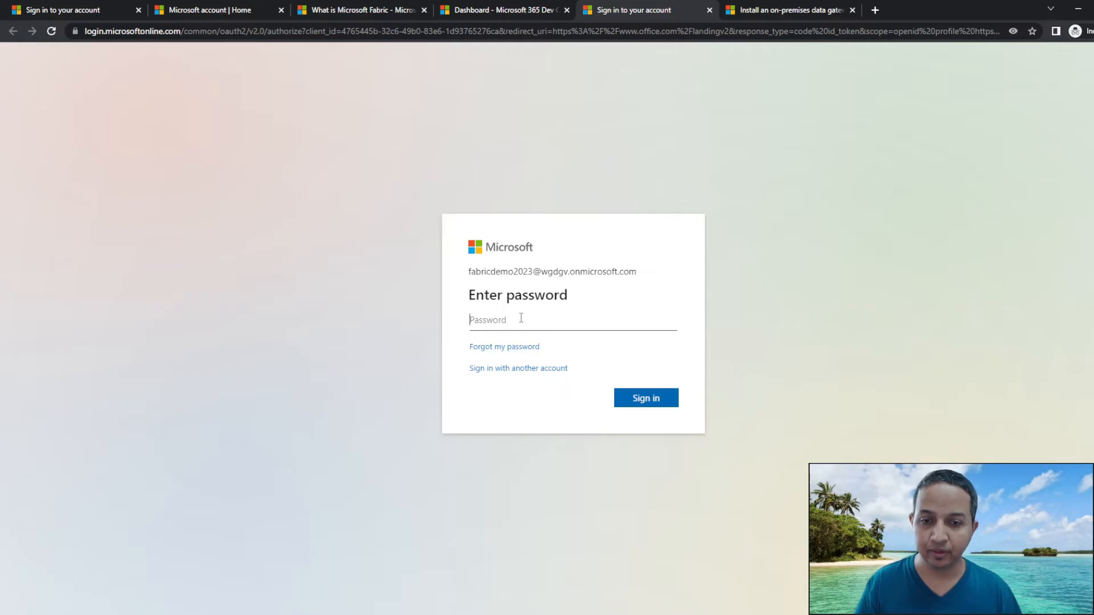
{"action": "type", "text": "***"}
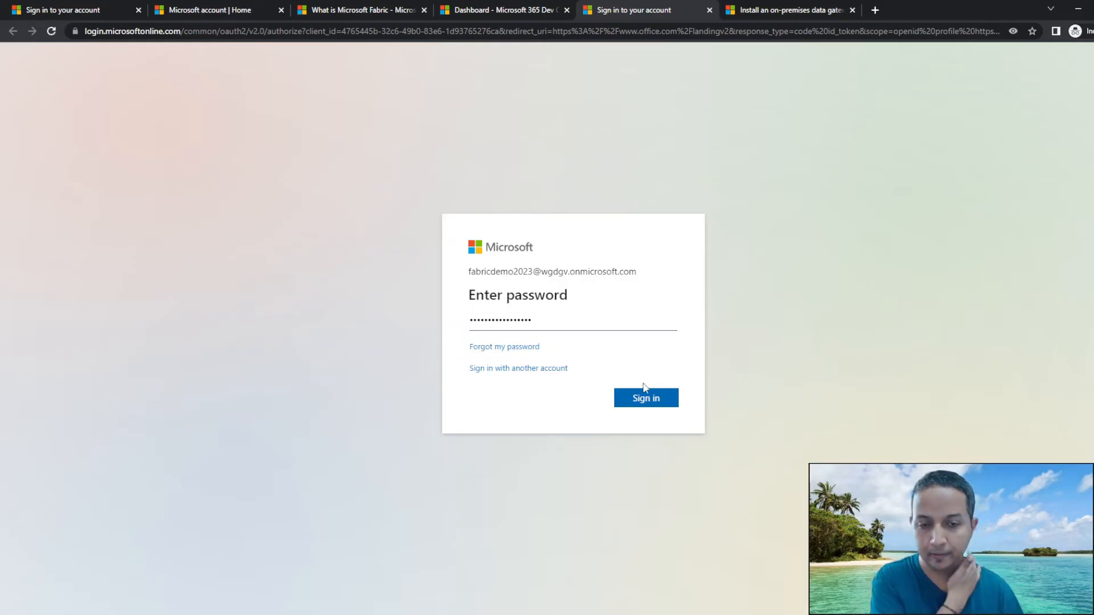
{"action": "left_click", "coordinate": [652, 401]}
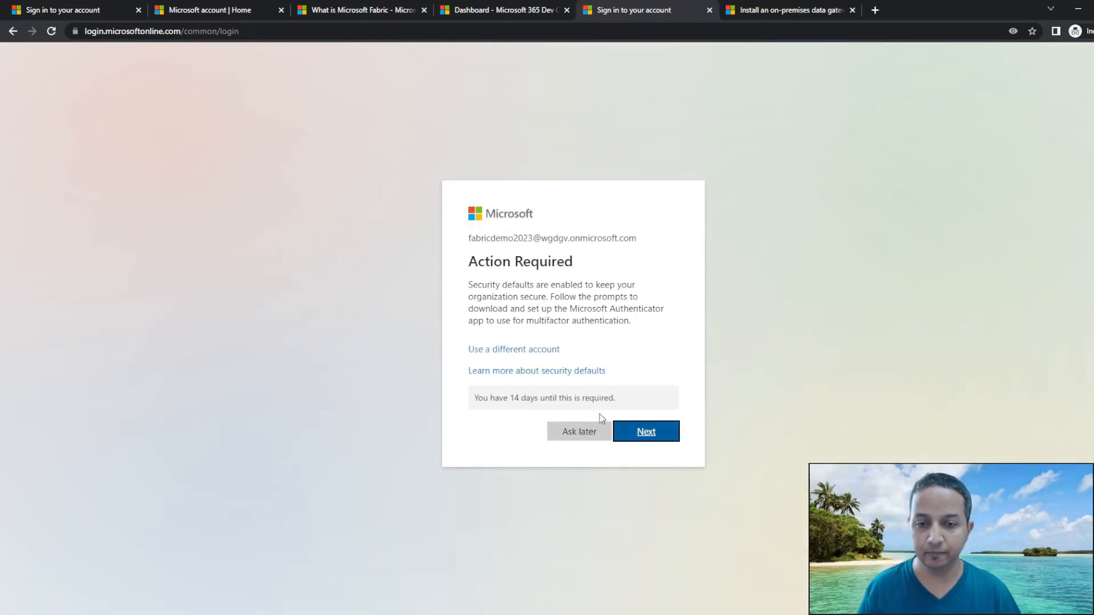
{"action": "left_click", "coordinate": [593, 437]}
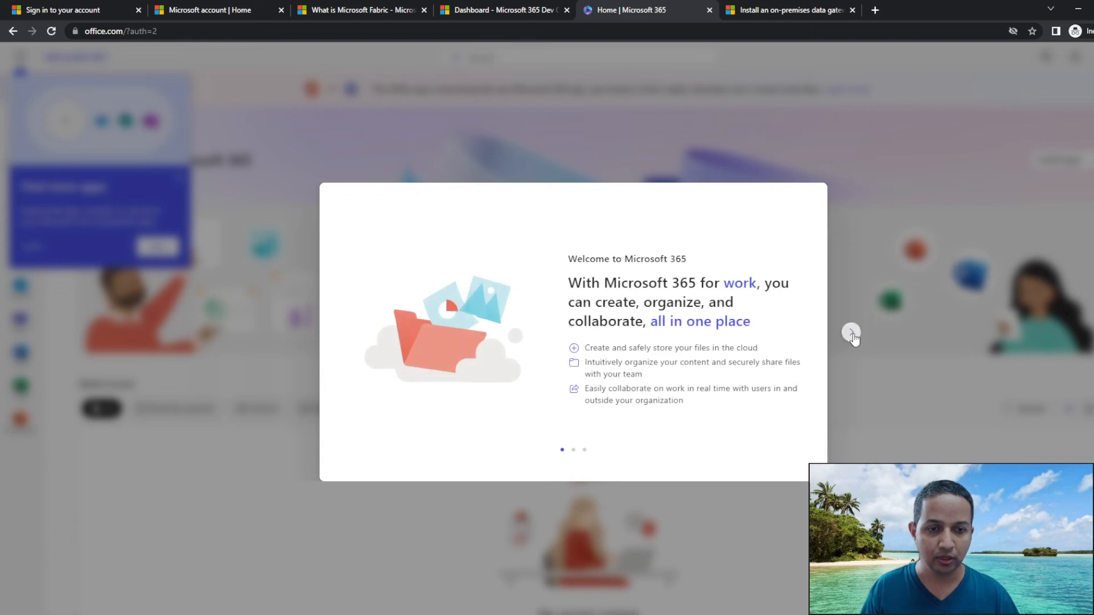
Close the three-page welcome tour, check the signed-in account, and return to the Dev Center dashboard.
{"action": "left_click", "coordinate": [851, 333]}
{"action": "left_click", "coordinate": [851, 333]}
{"action": "left_click", "coordinate": [851, 333]}
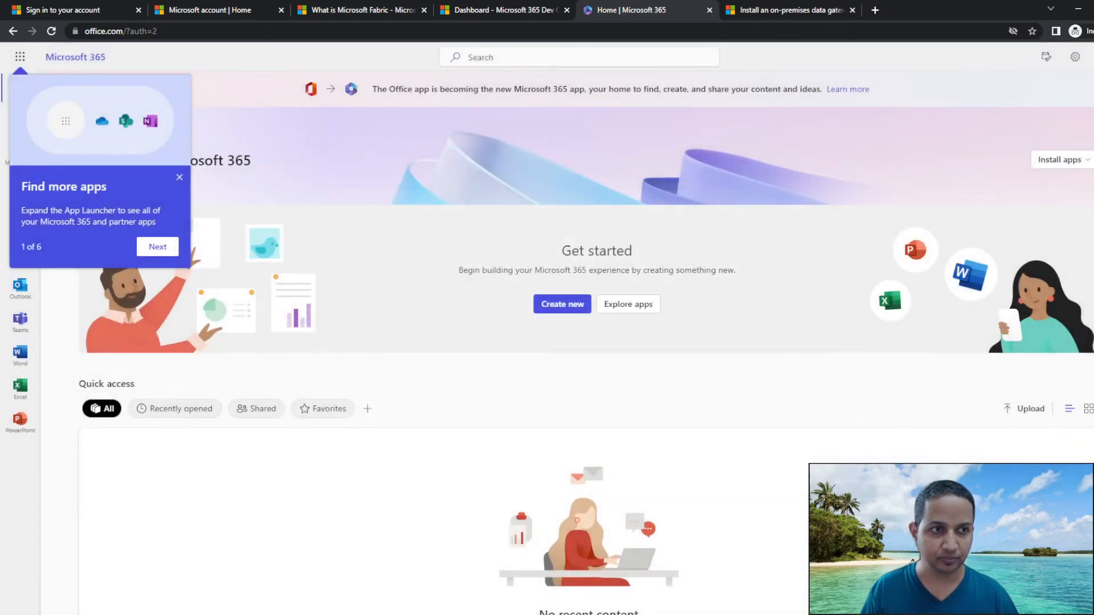
{"action": "left_click", "coordinate": [1093, 57]}
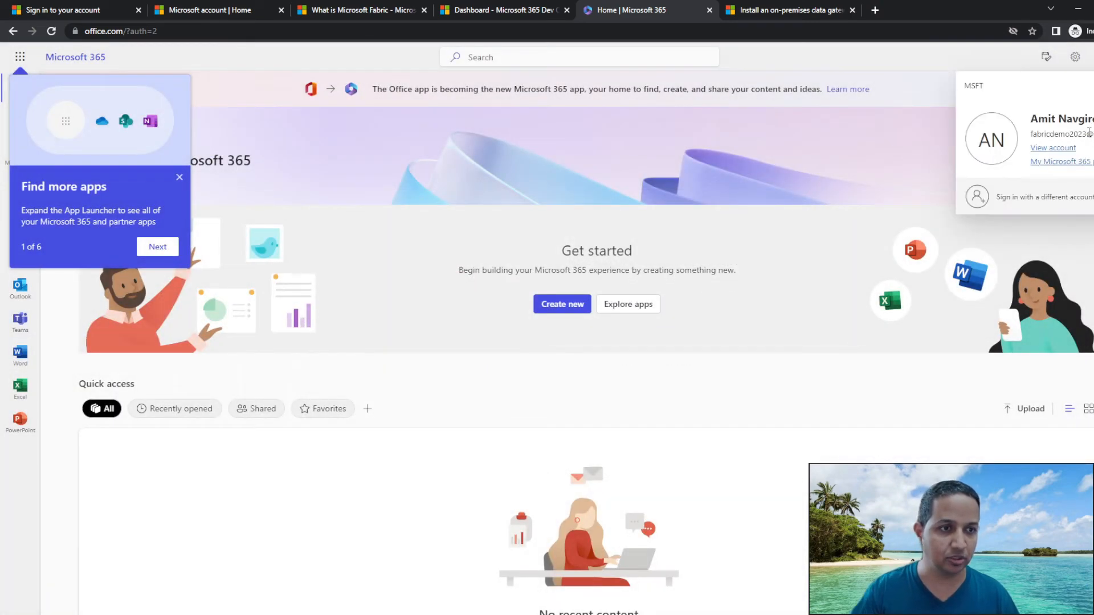
{"action": "left_click", "coordinate": [493, 6]}
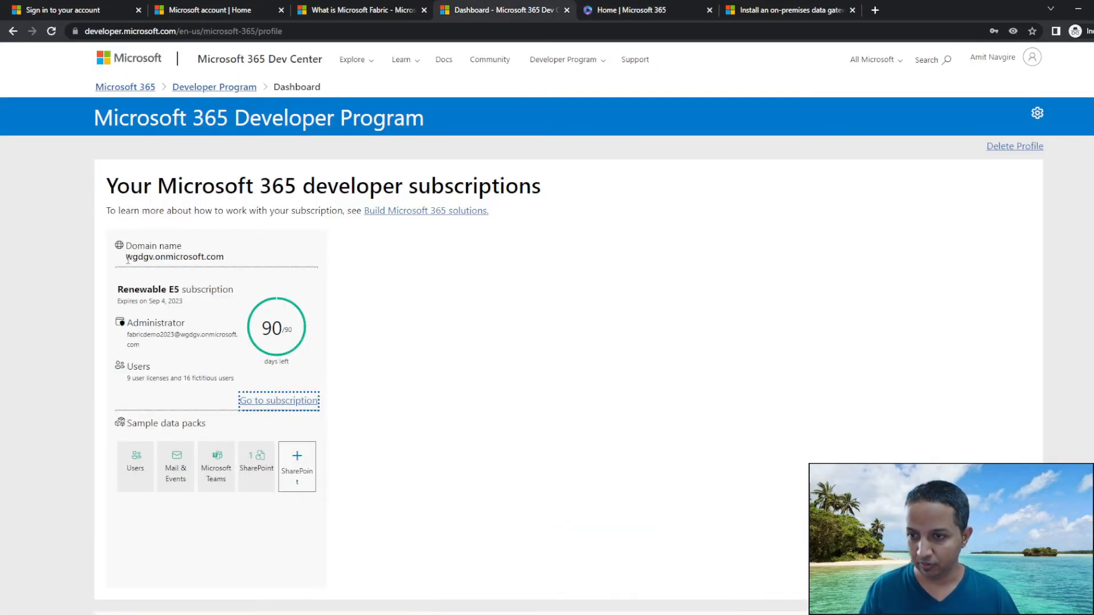
Select the sandbox domain name and administrator email address in the Microsoft 365 Dev Center.
{"action": "left_click_drag", "start_coordinate": [126, 257], "coordinate": [231, 262]}
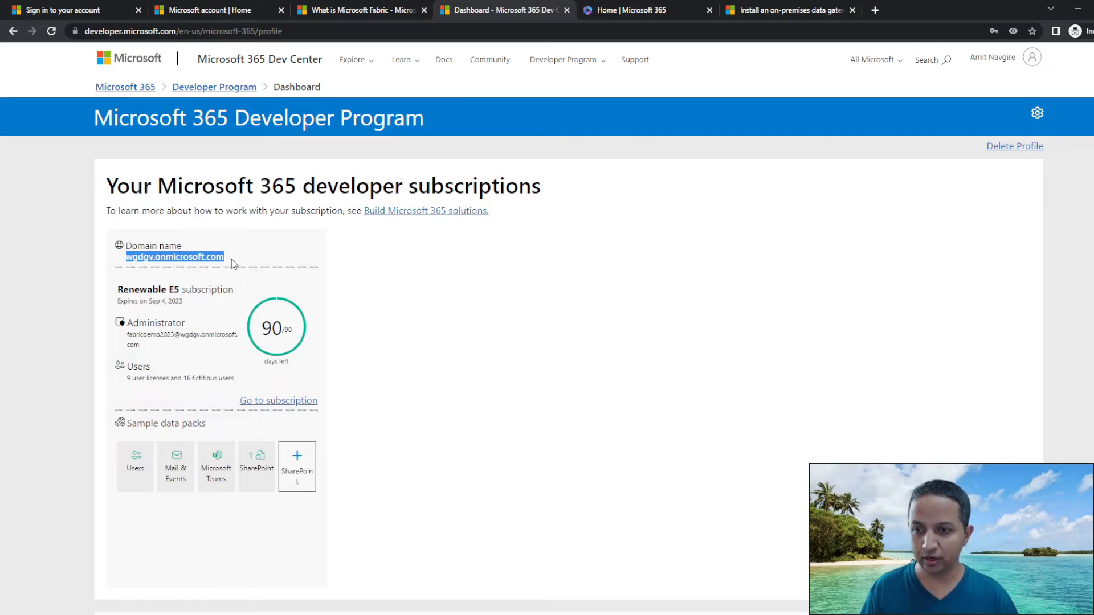
{"action": "left_click", "coordinate": [128, 336]}
{"action": "left_click_drag", "start_coordinate": [128, 335], "coordinate": [147, 345]}
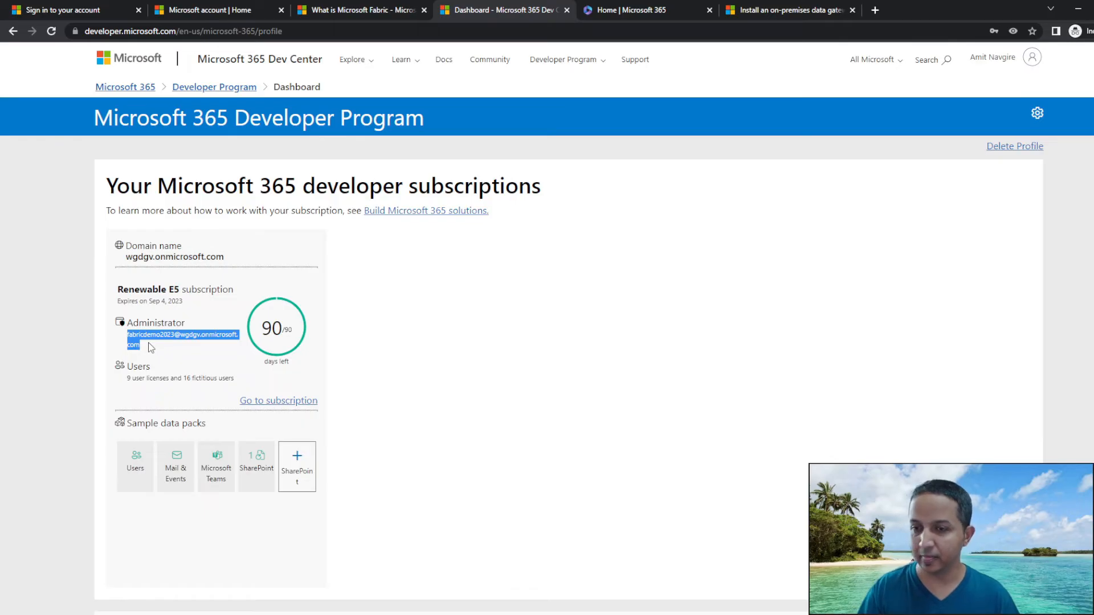
{"action": "left_click", "coordinate": [141, 347]}
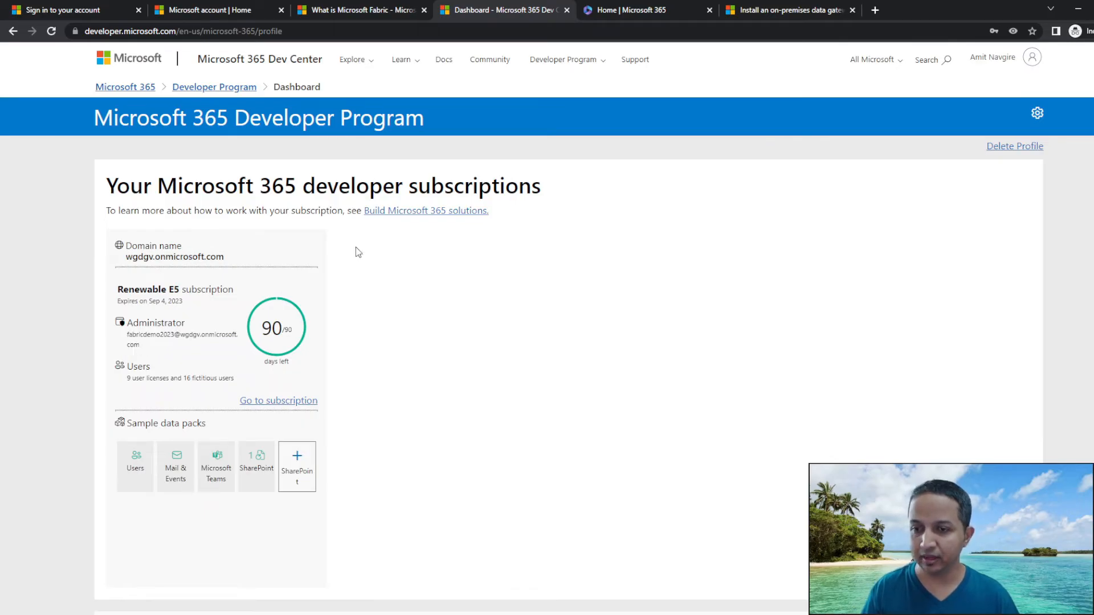
Go to app.fabric.microsoft.com in a new incognito tab.
{"action": "left_click", "coordinate": [873, 10]}
{"action": "type", "text": "app.fabric."}
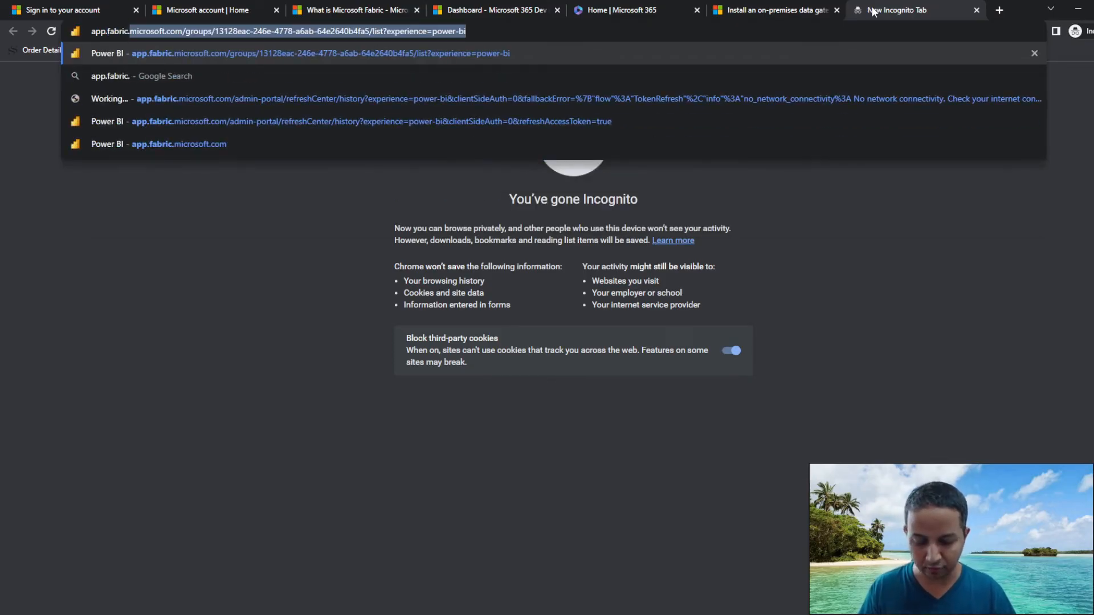
{"action": "type", "text": "micro"}
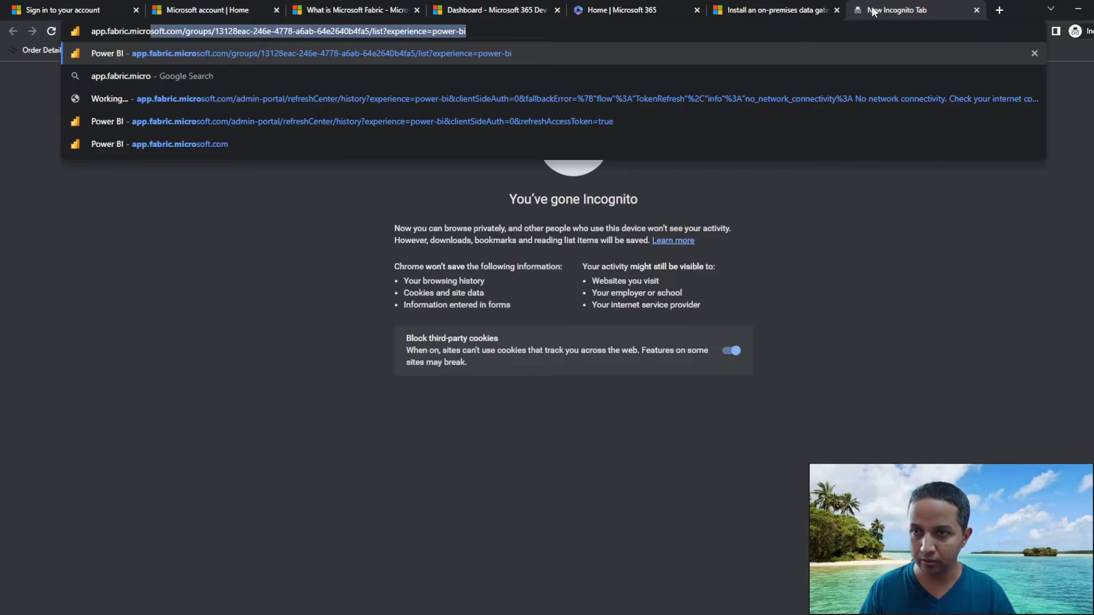
{"action": "type", "text": "soft.com"}
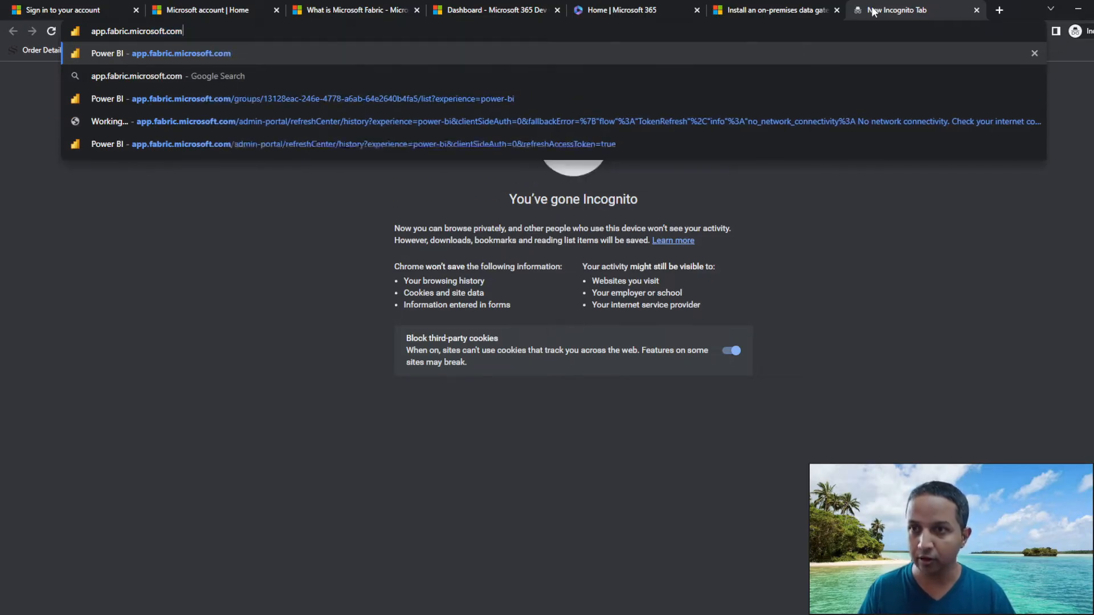
{"action": "key", "text": "Return"}
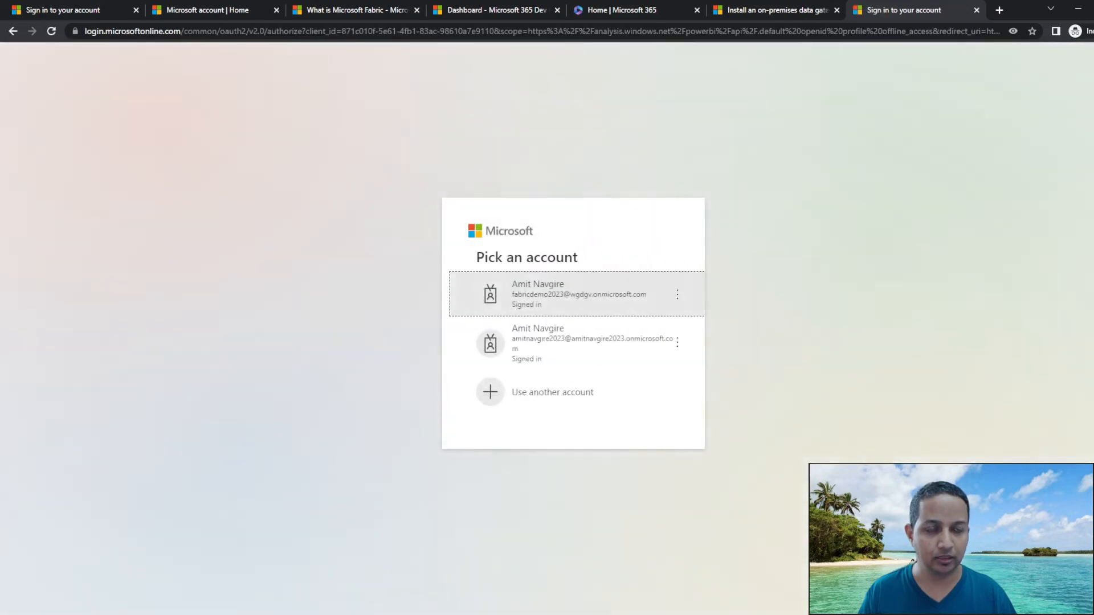
Choose a different account and enter the sandbox administrator's account address, copied from the Dev Center.
{"action": "left_click", "coordinate": [539, 395]}
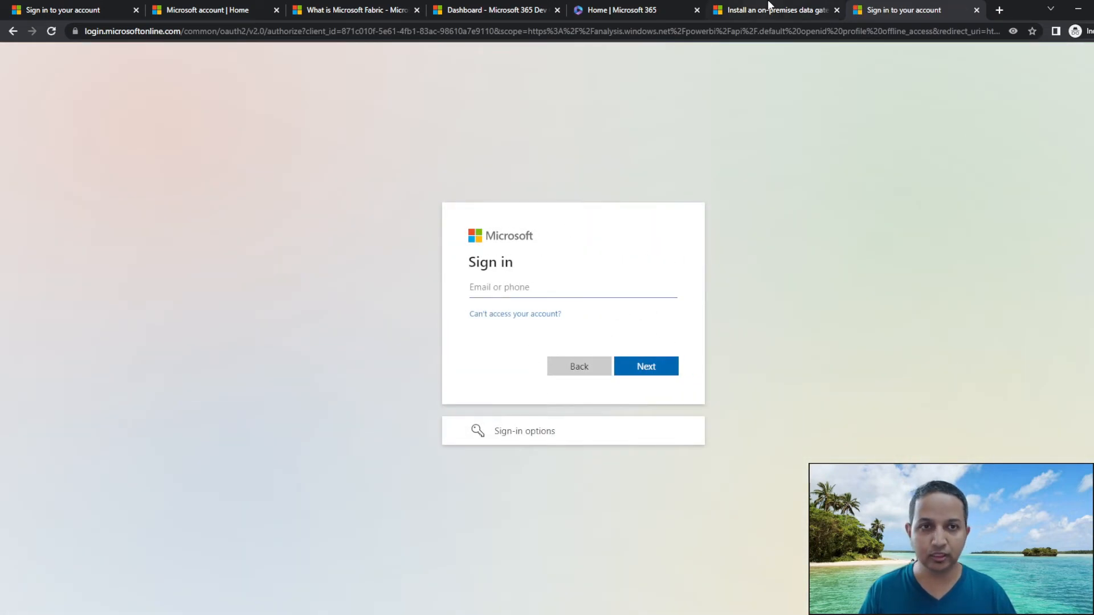
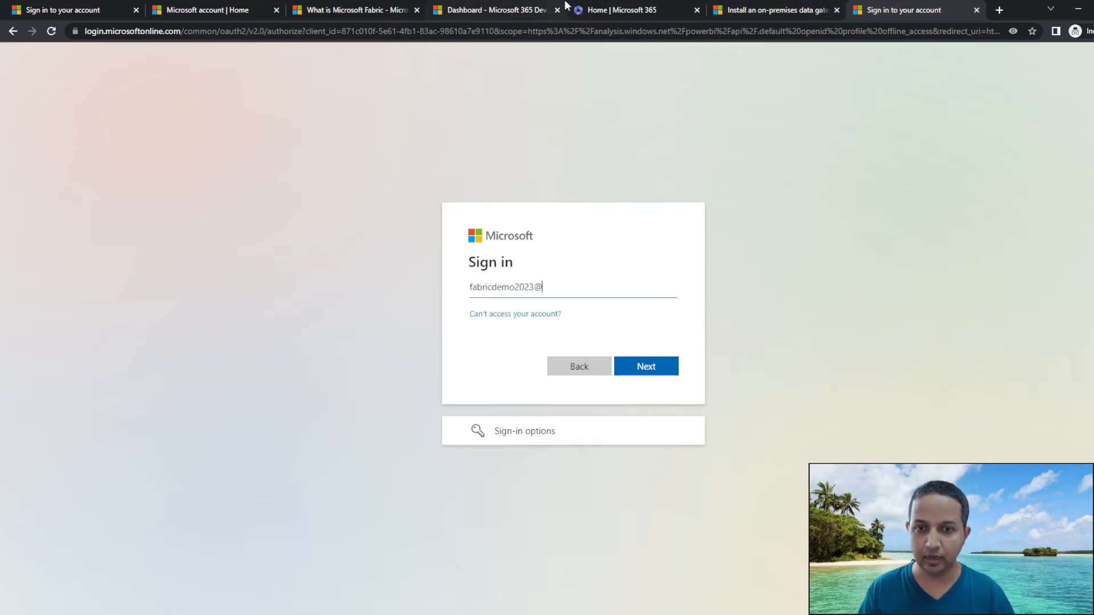
{"action": "left_click", "coordinate": [509, 8]}
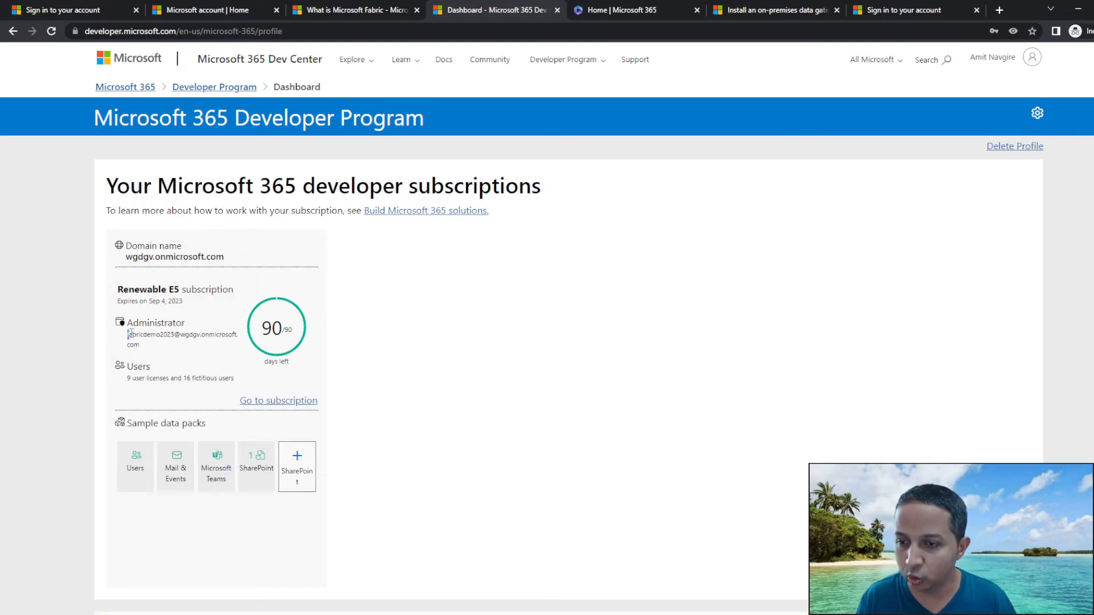
{"action": "left_click_drag", "start_coordinate": [128, 334], "coordinate": [198, 342]}
{"action": "key", "text": "ctrl+c"}
{"action": "left_click", "coordinate": [184, 334]}
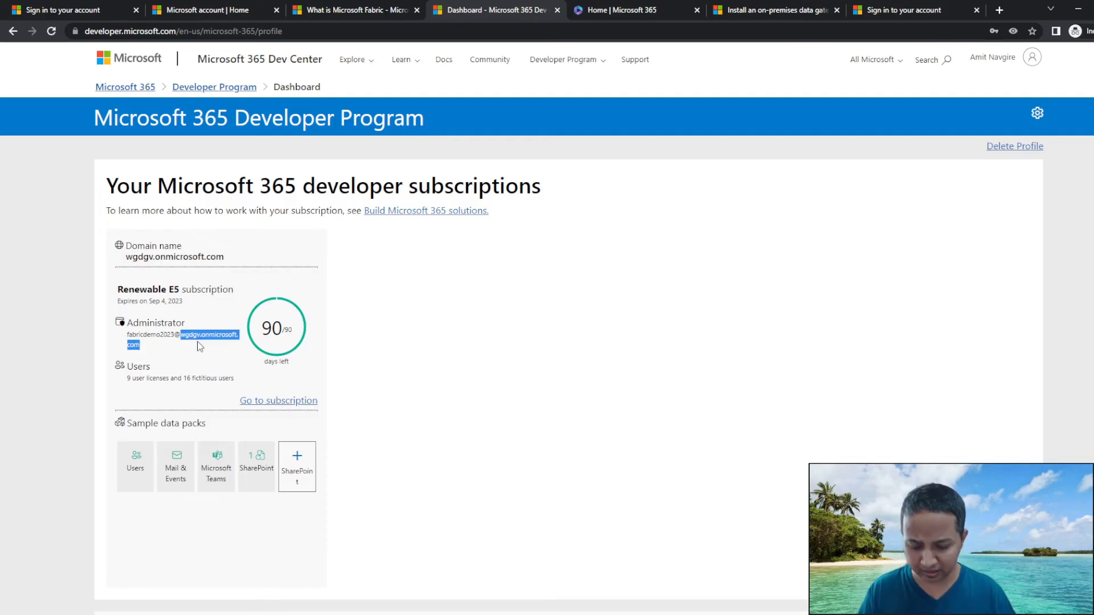
{"action": "left_click", "coordinate": [903, 6]}
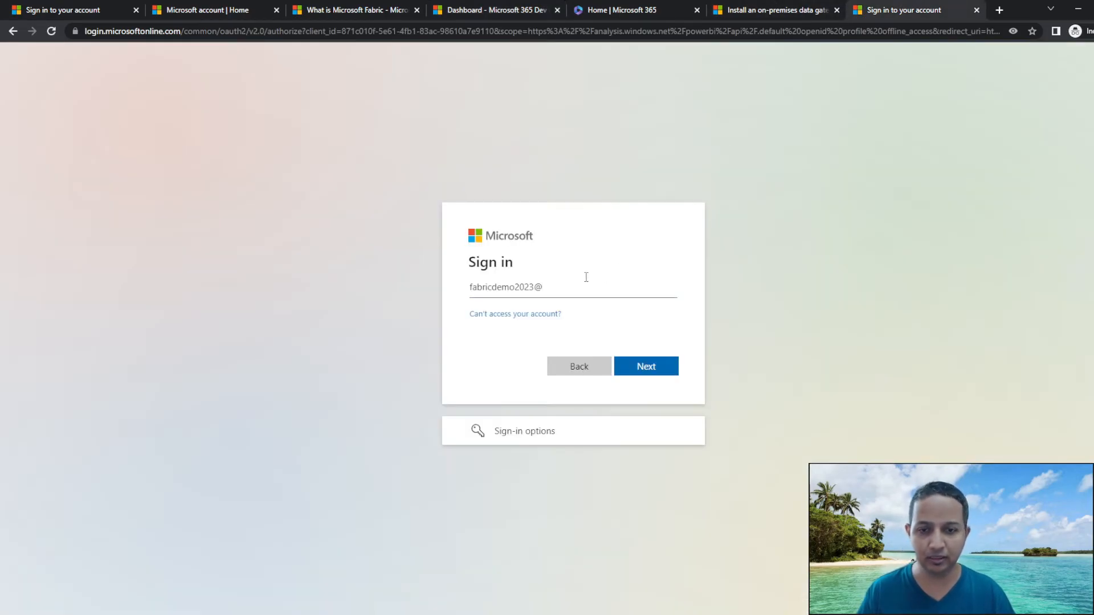
{"action": "key", "text": "ctrl+v"}
{"action": "left_click", "coordinate": [640, 367]}
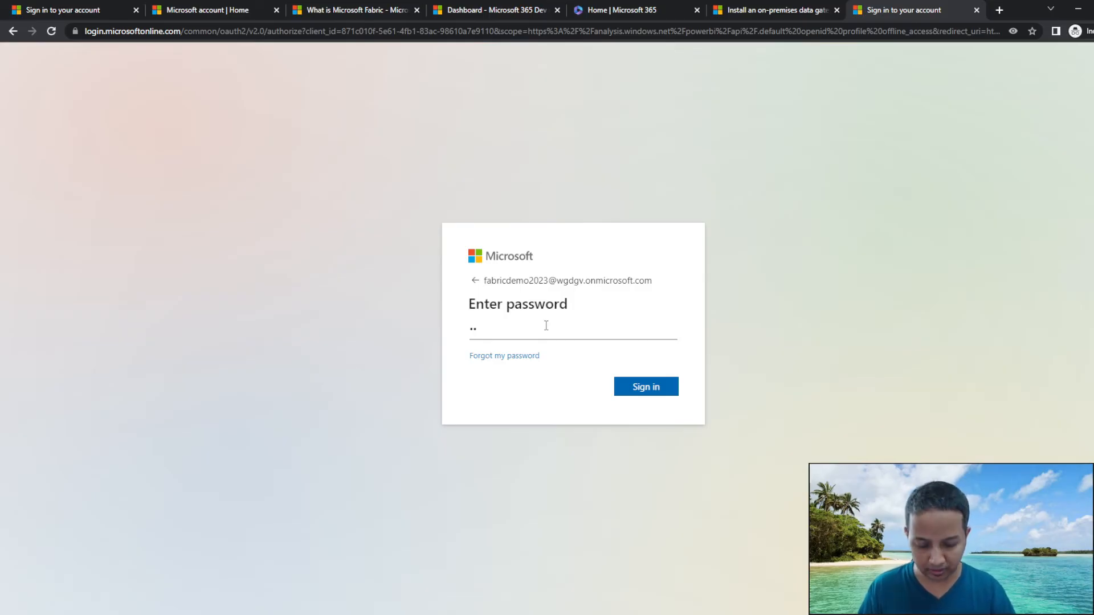
Enter the admin password, postpone authenticator setup, and choose to stay signed in.
{"action": "type", "text": "***************"}
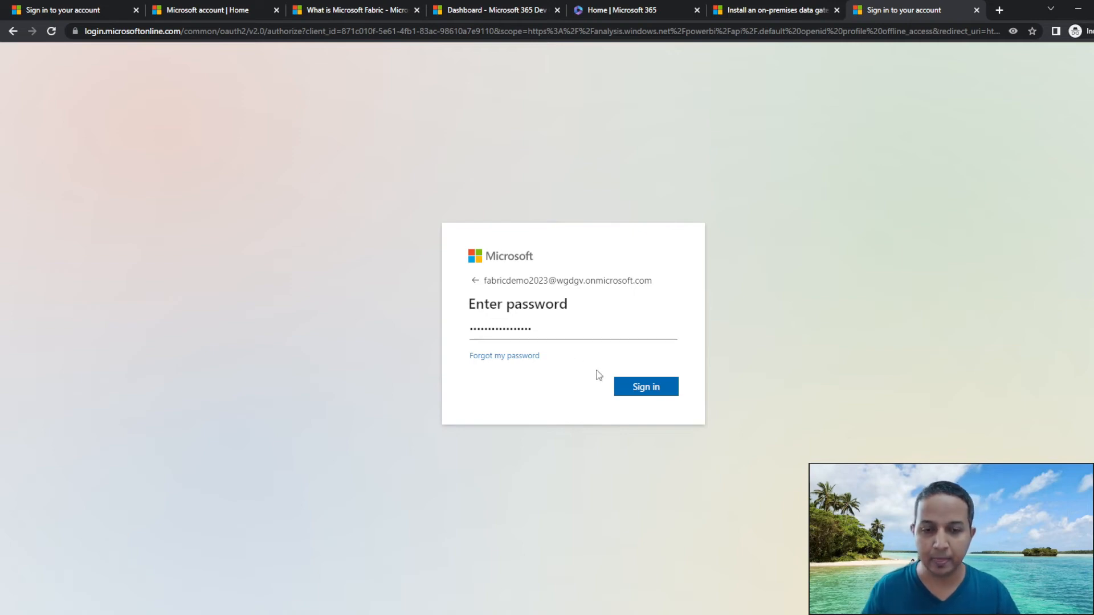
{"action": "left_click", "coordinate": [647, 391]}
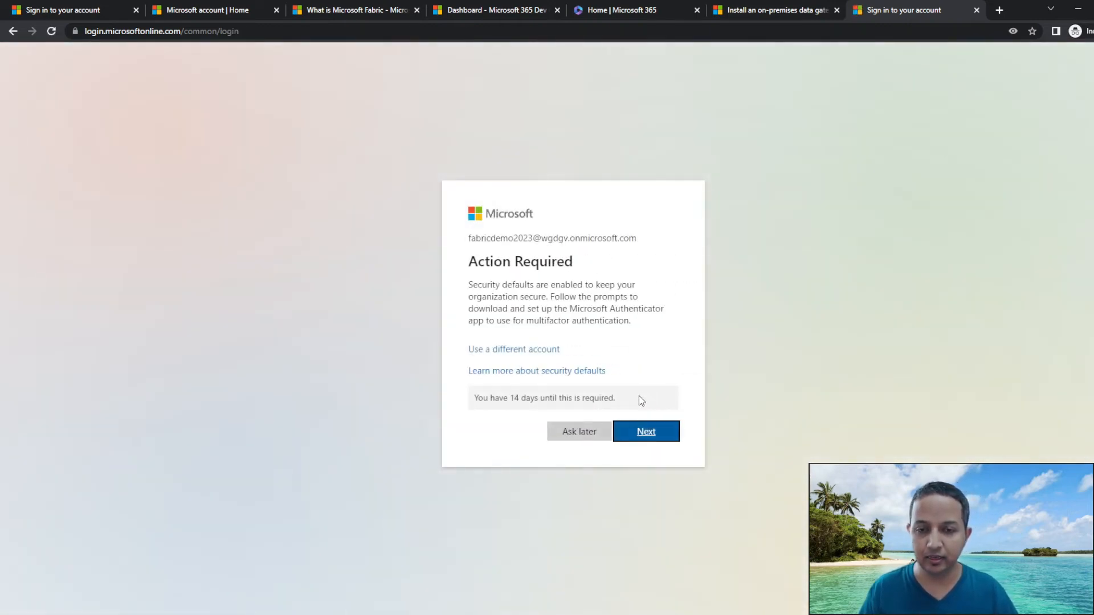
{"action": "left_click", "coordinate": [581, 432]}
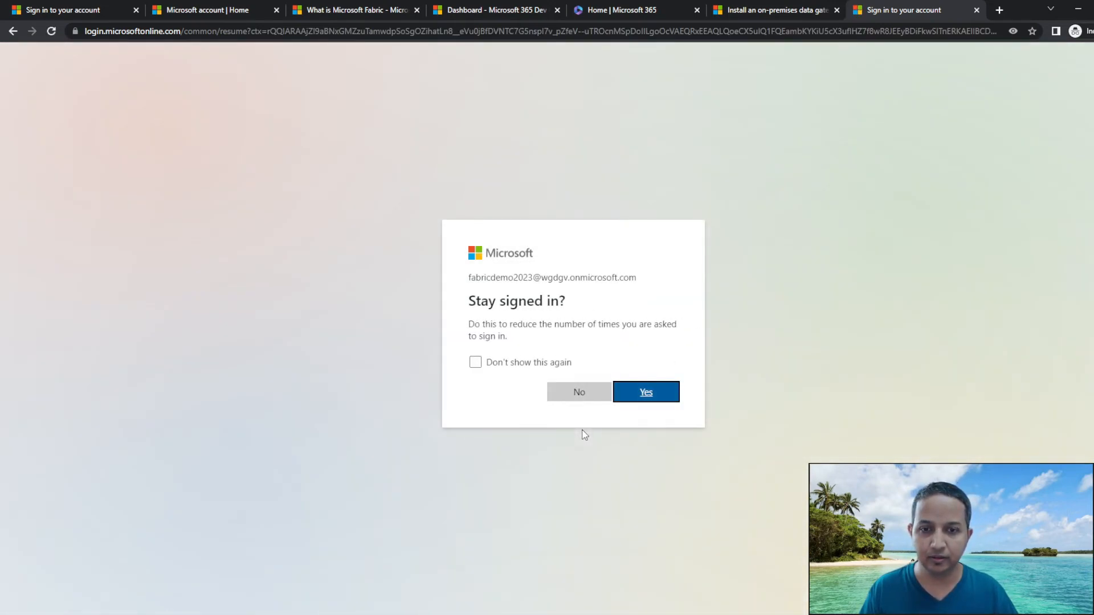
{"action": "left_click", "coordinate": [556, 365]}
Confirm staying signed in, dismiss the feedback prompt, and open the Power BI Admin portal from Settings.
{"action": "left_click", "coordinate": [645, 395]}
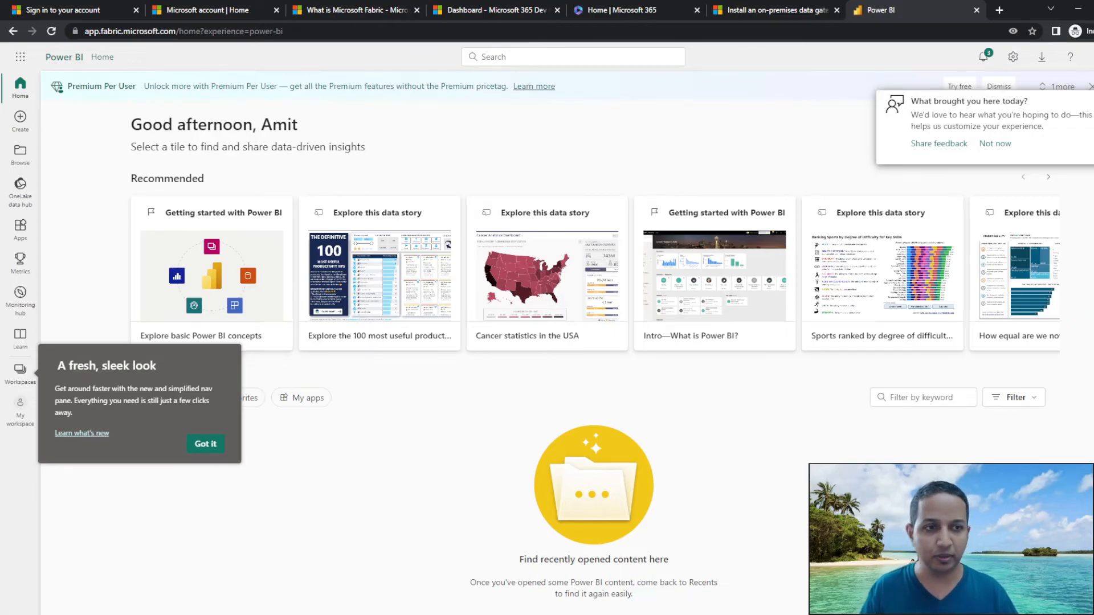
{"action": "left_click", "coordinate": [997, 147]}
{"action": "left_click", "coordinate": [1013, 58]}
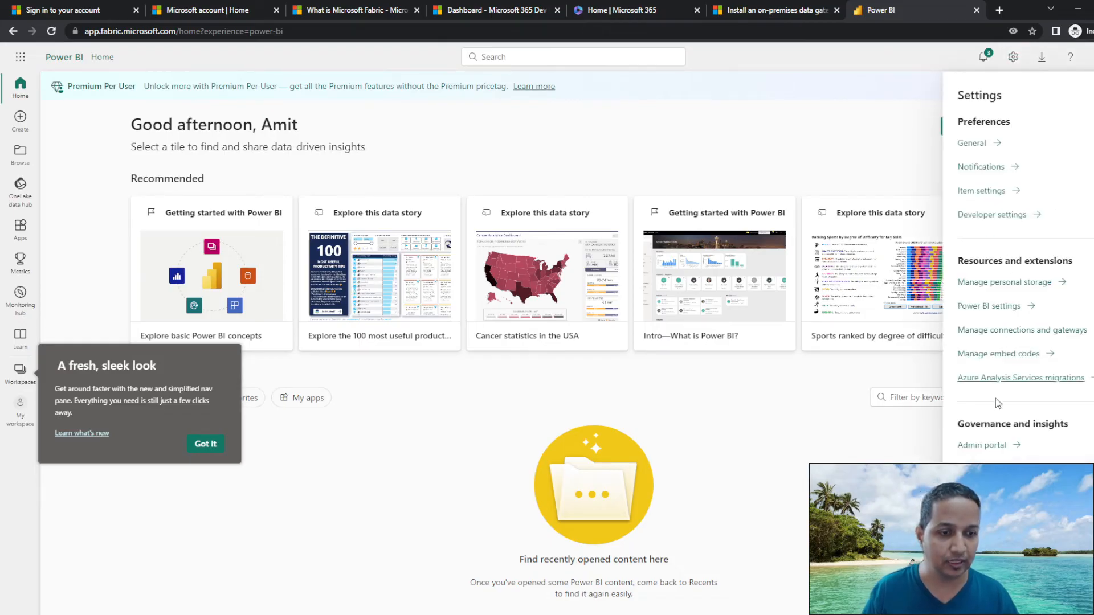
{"action": "left_click", "coordinate": [986, 450]}
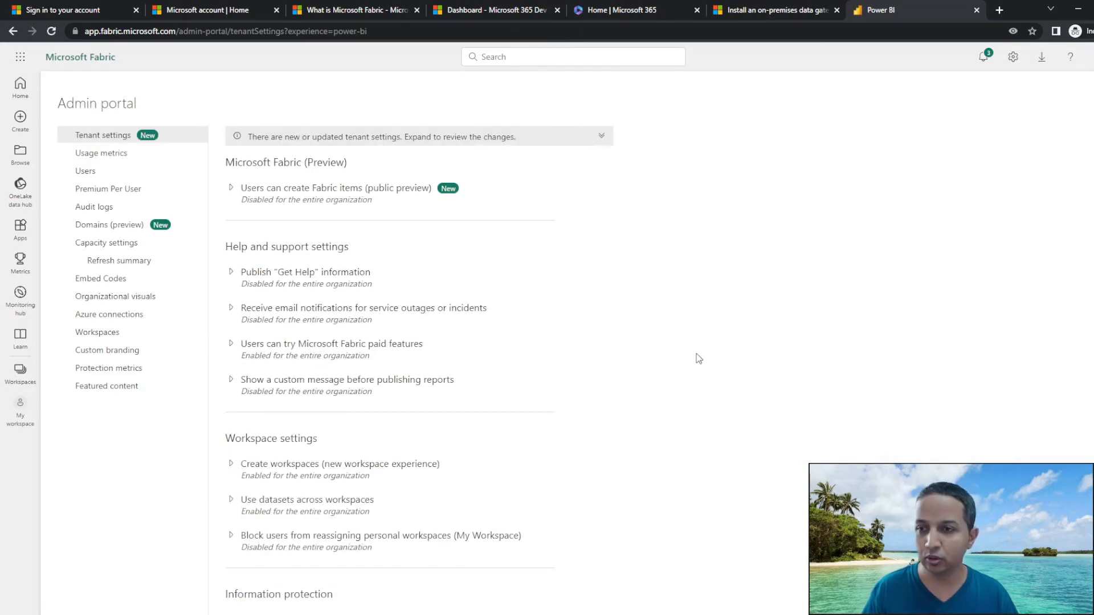
Turn off Microsoft's default selection and enable 'Users can create Fabric items' for the organization, then apply and reload.
{"action": "left_click", "coordinate": [388, 266]}
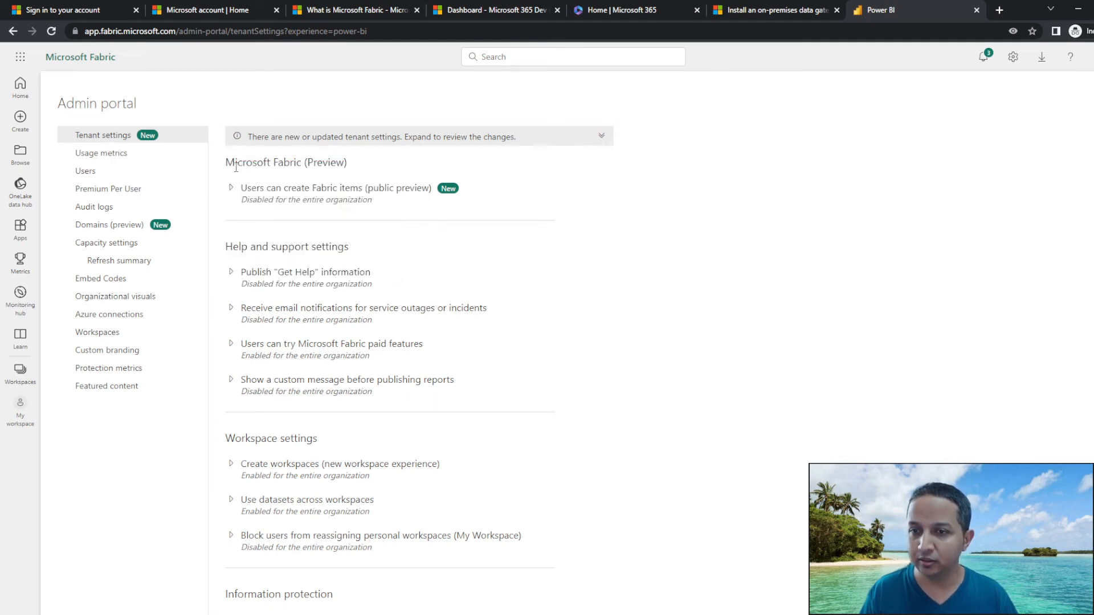
{"action": "left_click_drag", "start_coordinate": [237, 164], "coordinate": [344, 163]}
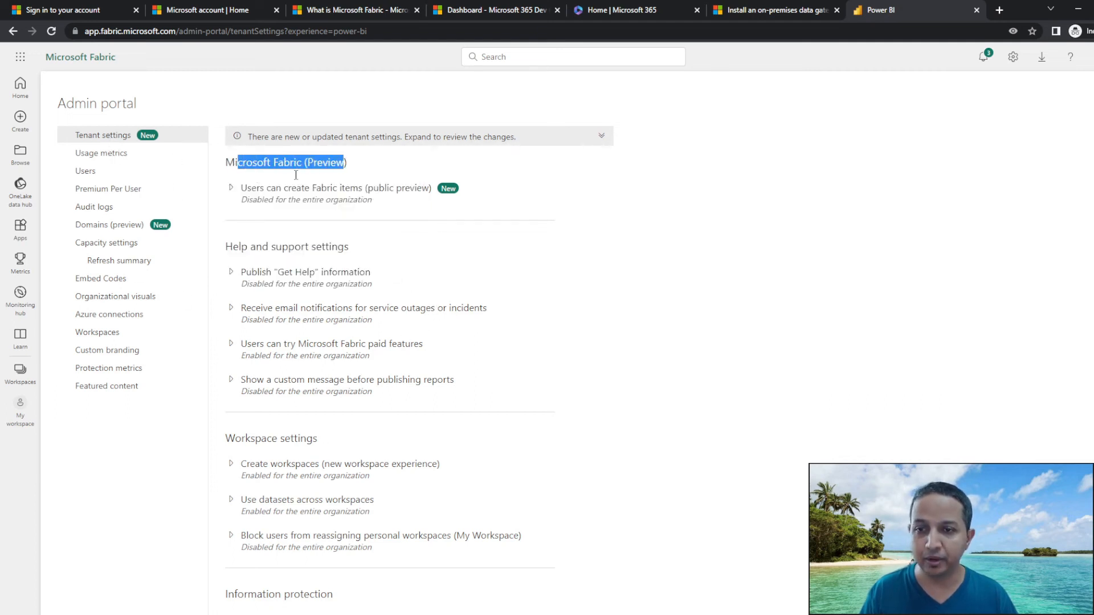
{"action": "left_click", "coordinate": [231, 189]}
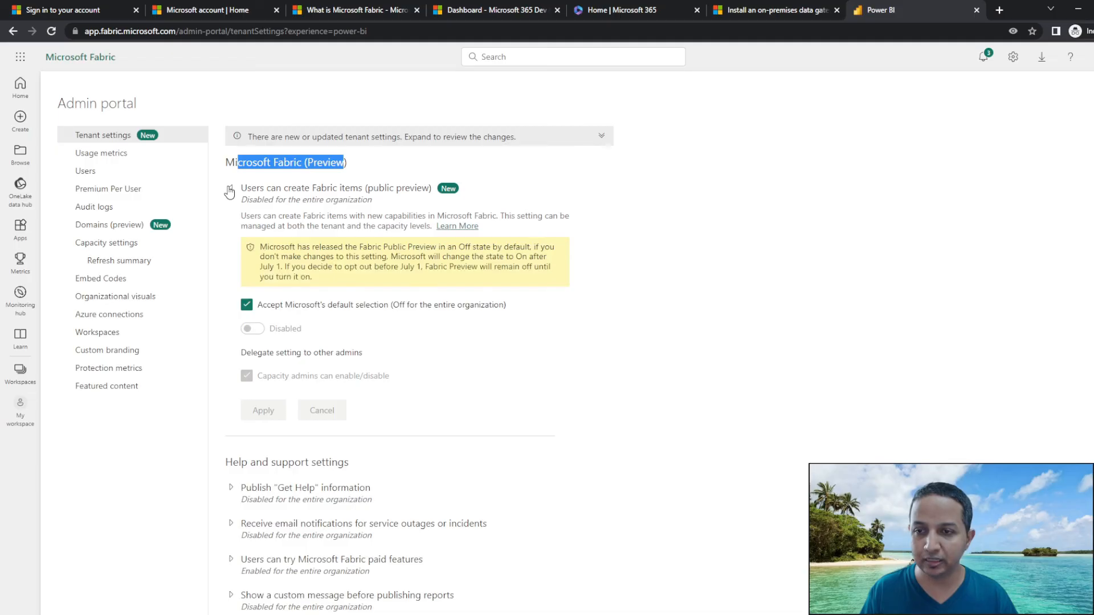
{"action": "left_click", "coordinate": [246, 306]}
{"action": "left_click", "coordinate": [253, 329]}
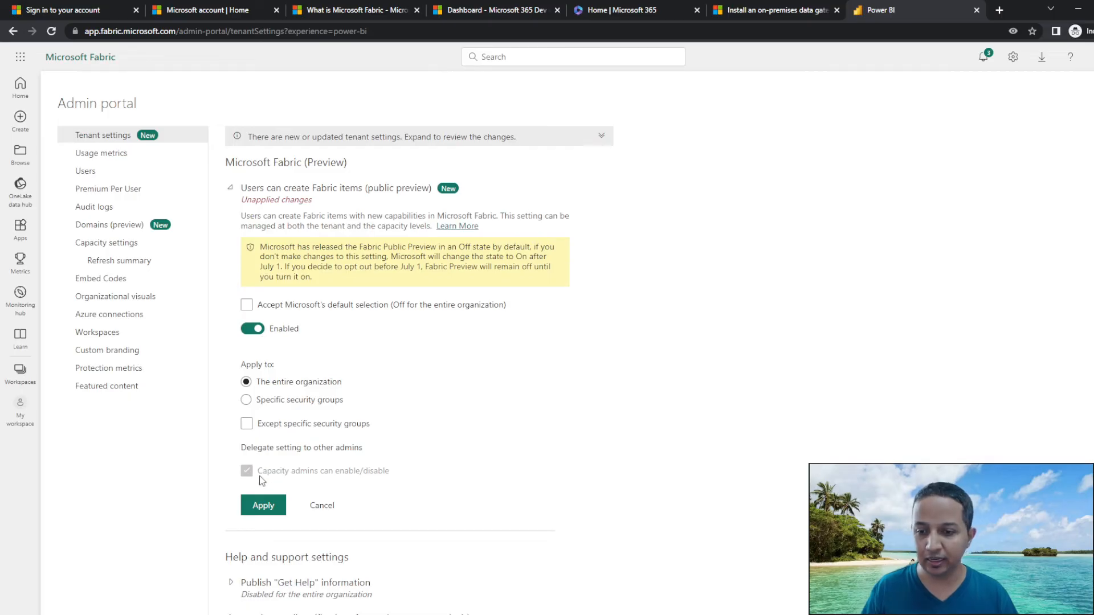
{"action": "left_click", "coordinate": [263, 507]}
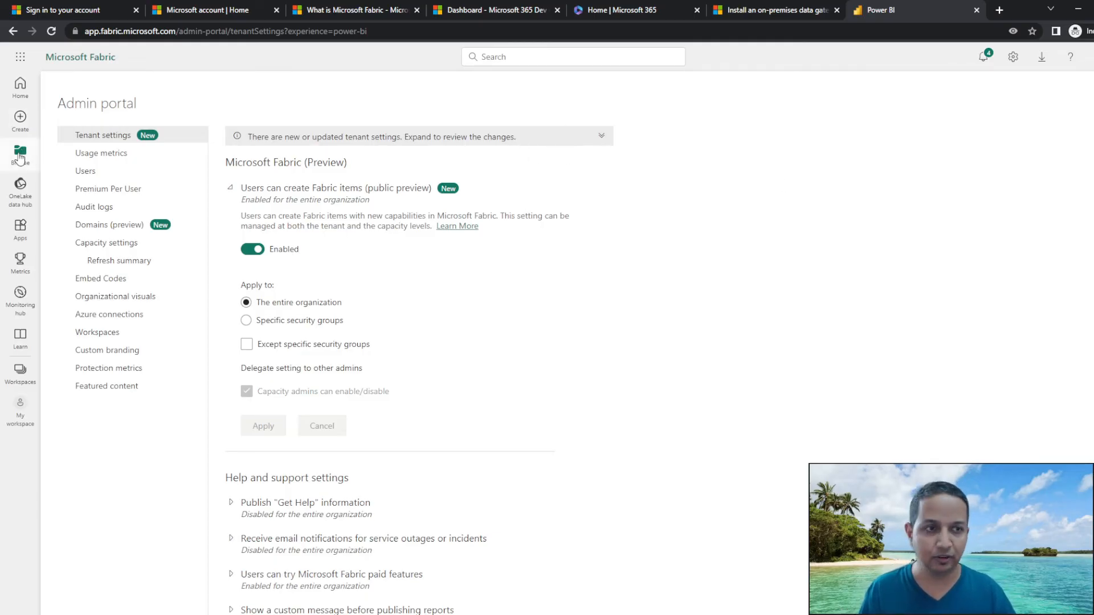
{"action": "left_click", "coordinate": [51, 31]}
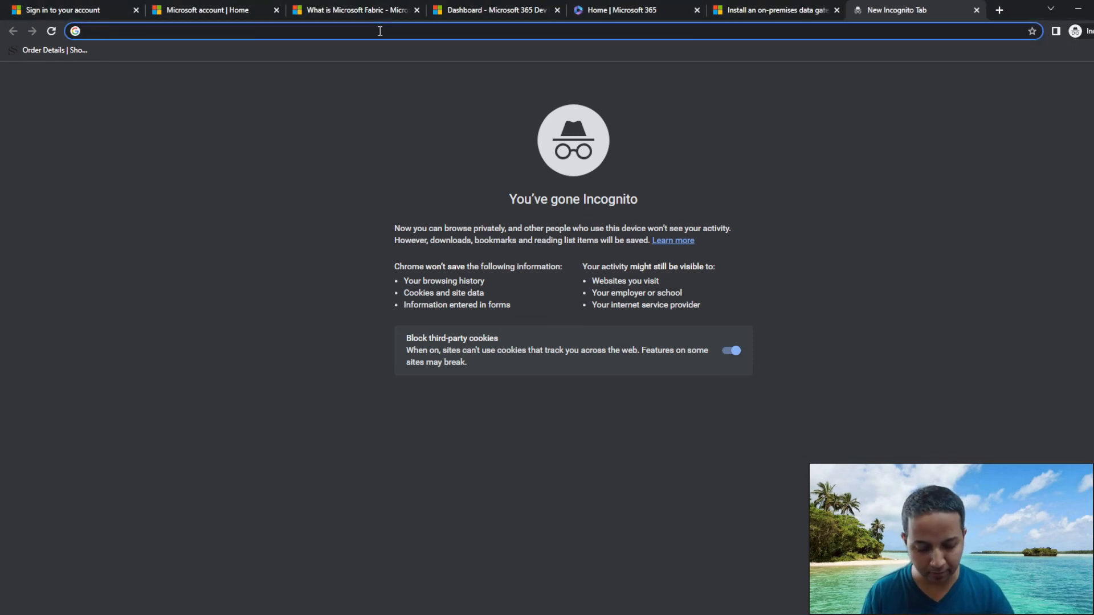
Load app.fabric.microsoft.com without the autocomplete suggestion and choose Ask later on the security prompt.
{"action": "type", "text": "app."}
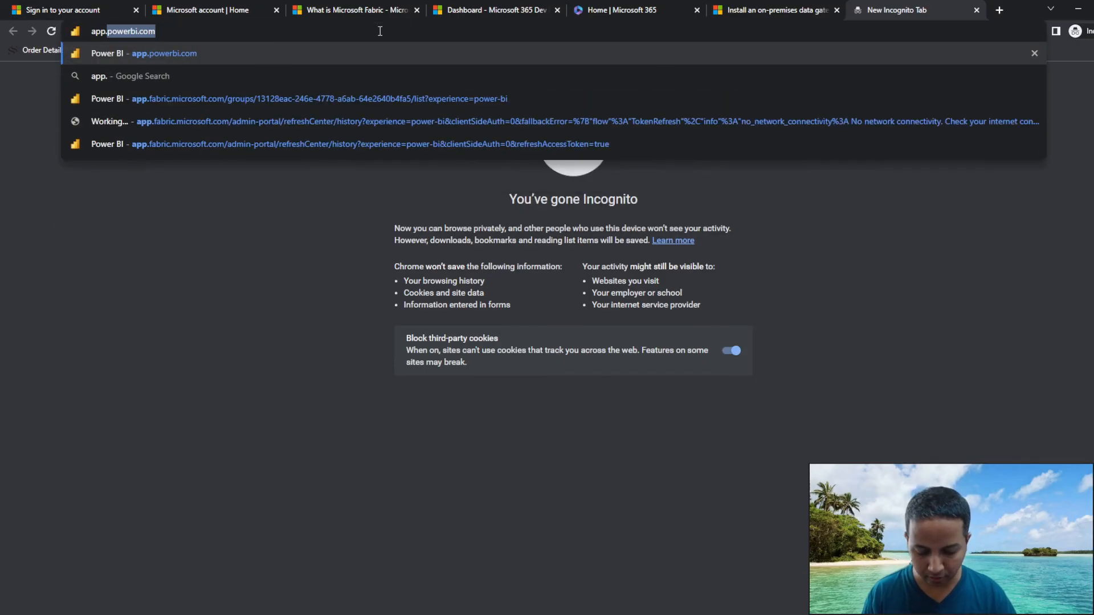
{"action": "type", "text": "fabric.microsoft.com"}
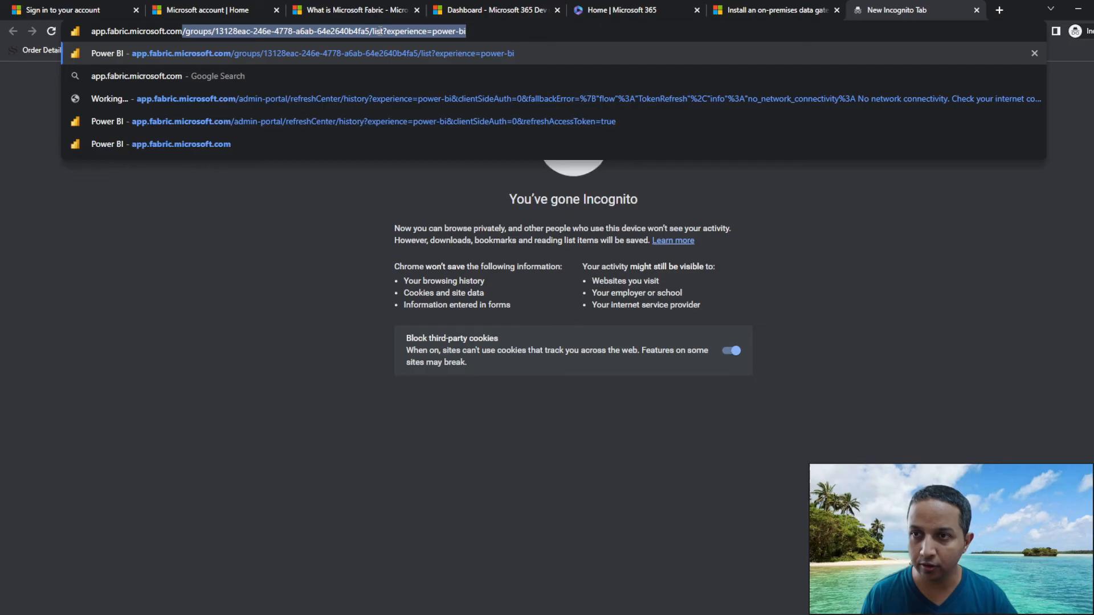
{"action": "key", "text": "Delete"}
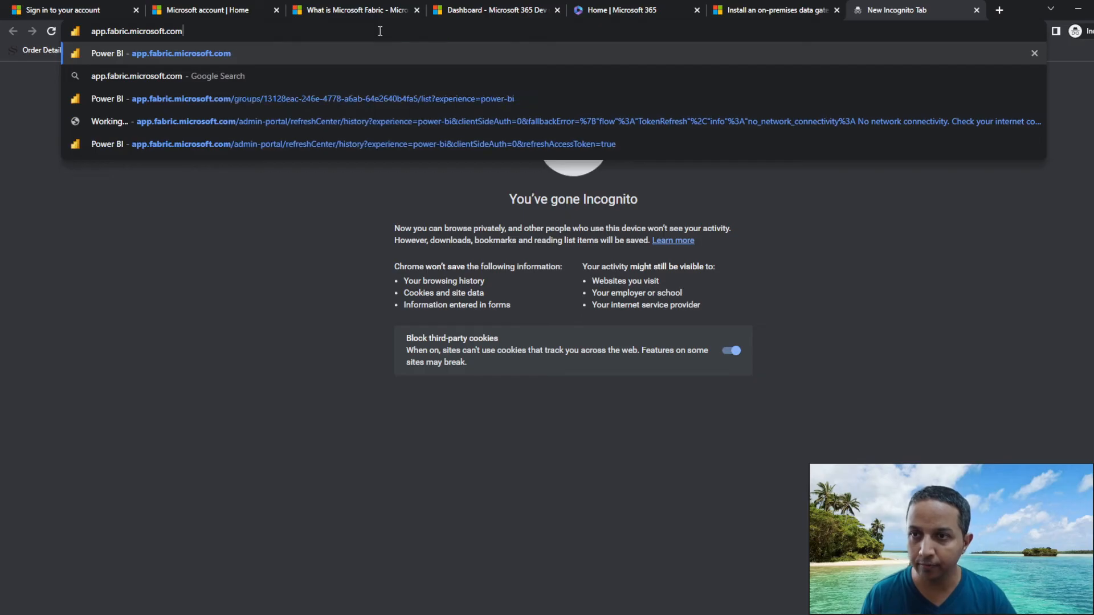
{"action": "key", "text": "Return"}
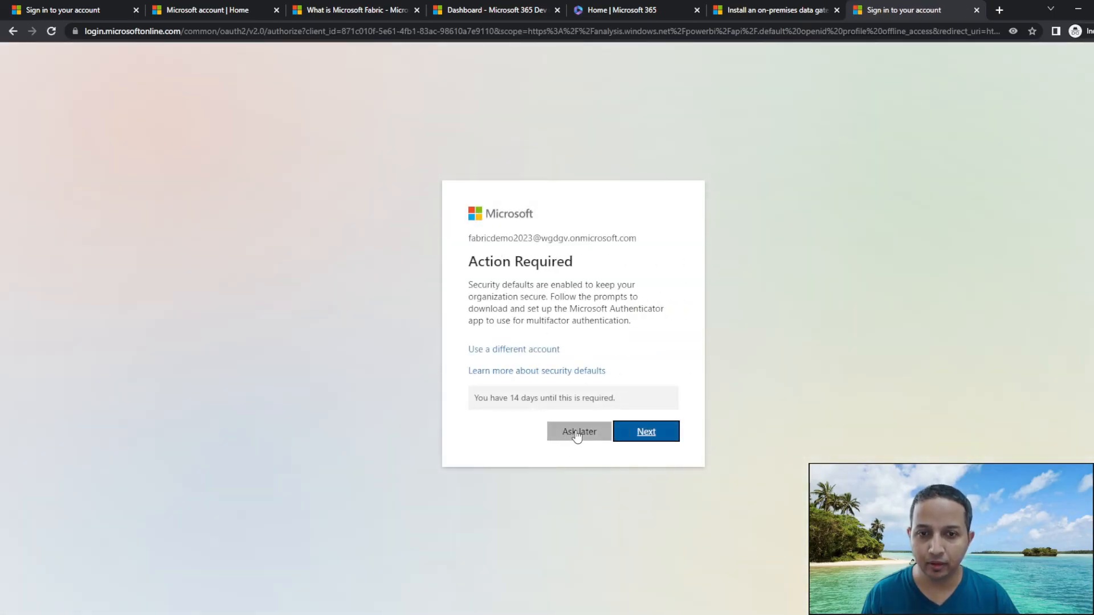
{"action": "left_click", "coordinate": [576, 433]}
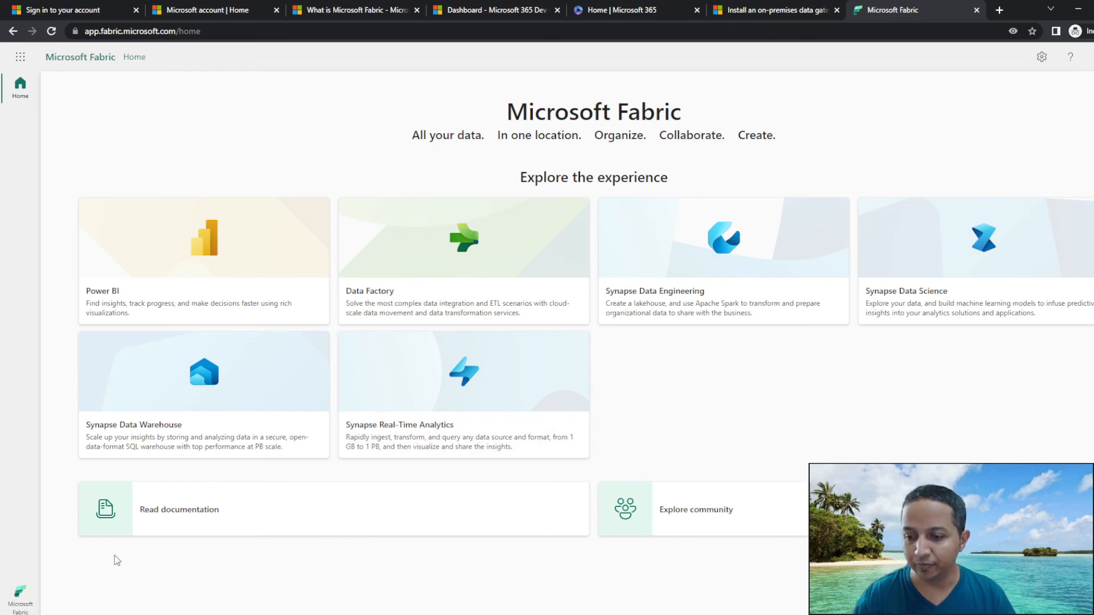
View the account's license type, then switch to the Data Factory experience.
{"action": "left_click", "coordinate": [1088, 57]}
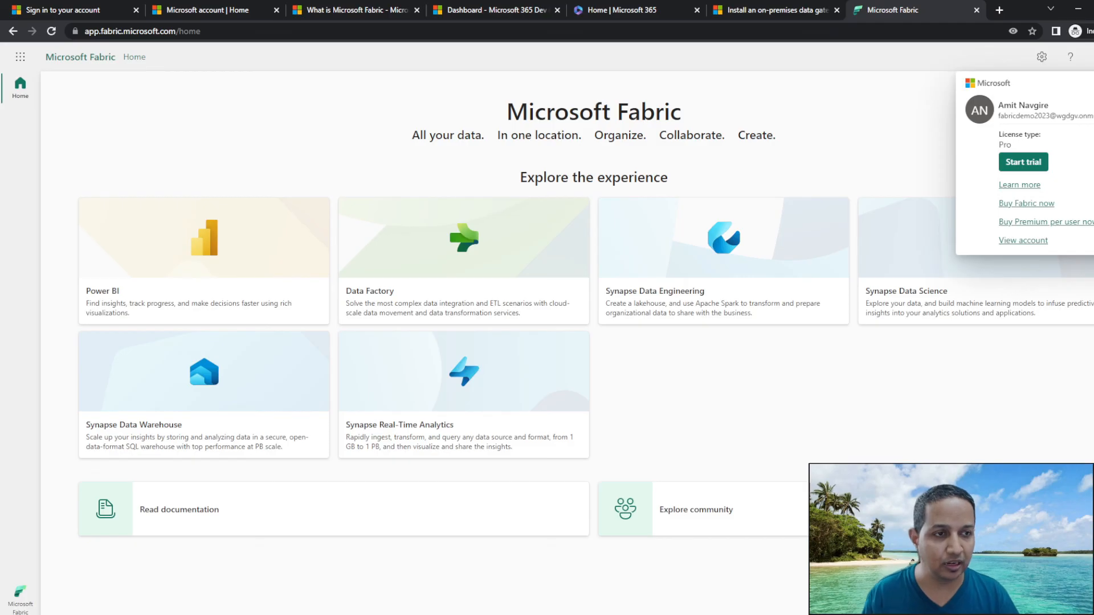
{"action": "left_click", "coordinate": [915, 111]}
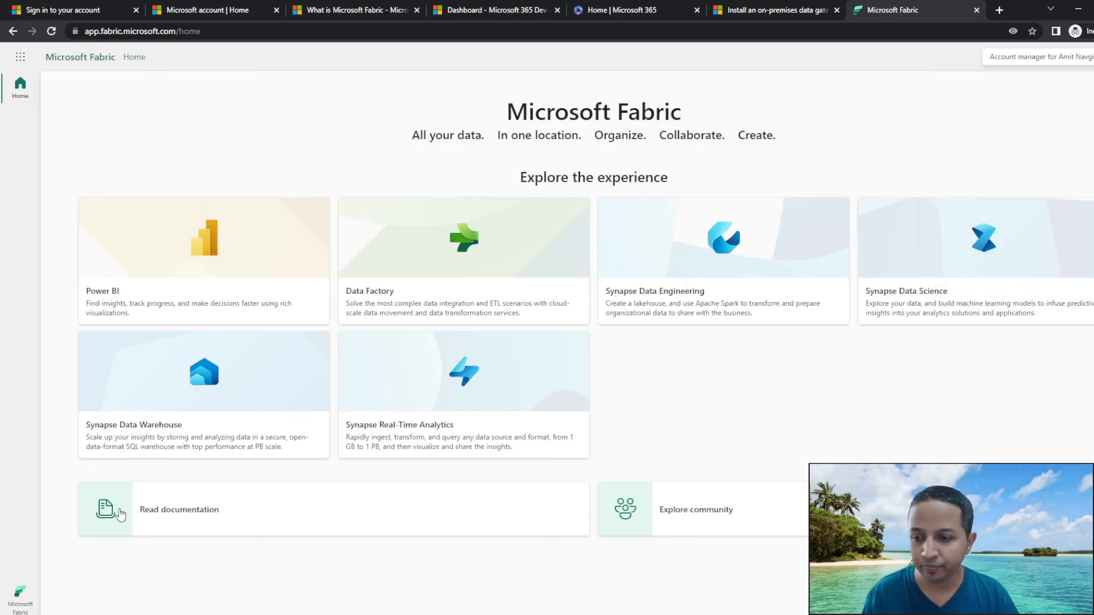
{"action": "left_click", "coordinate": [19, 605]}
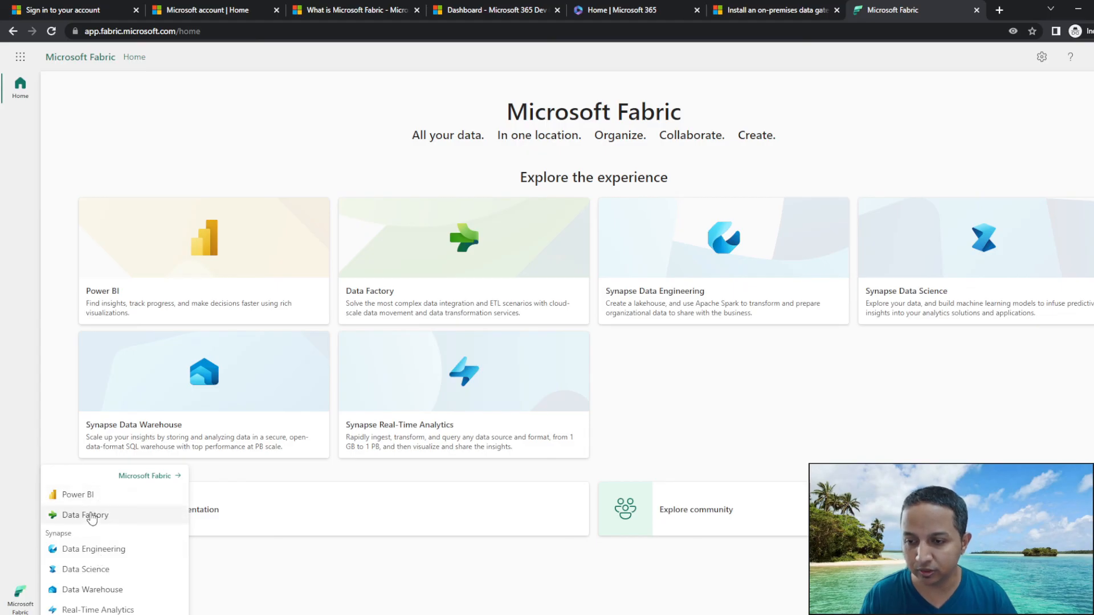
{"action": "left_click", "coordinate": [366, 306]}
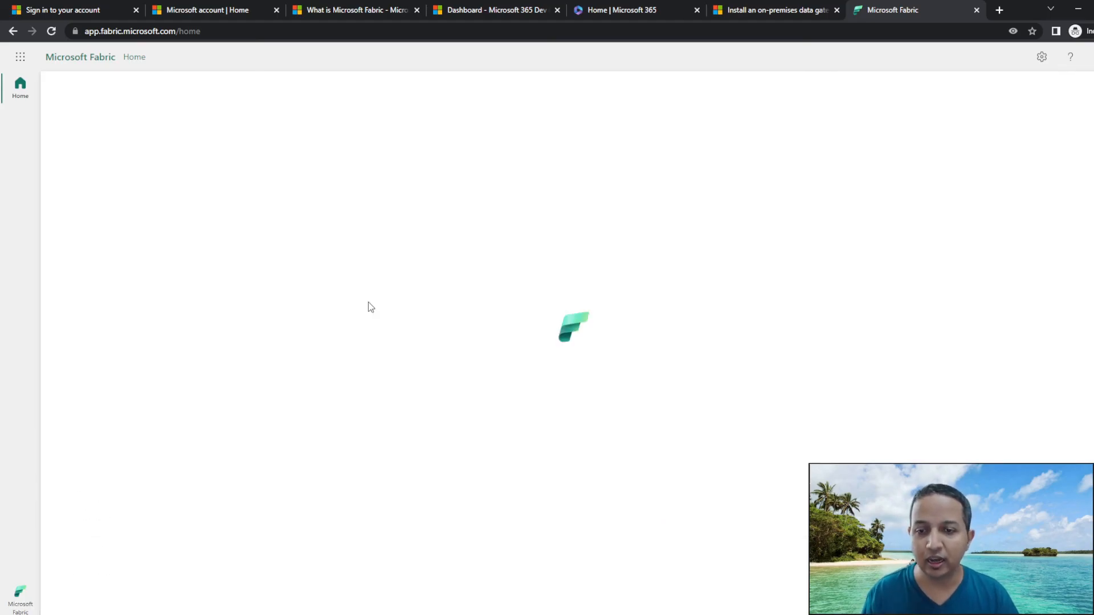